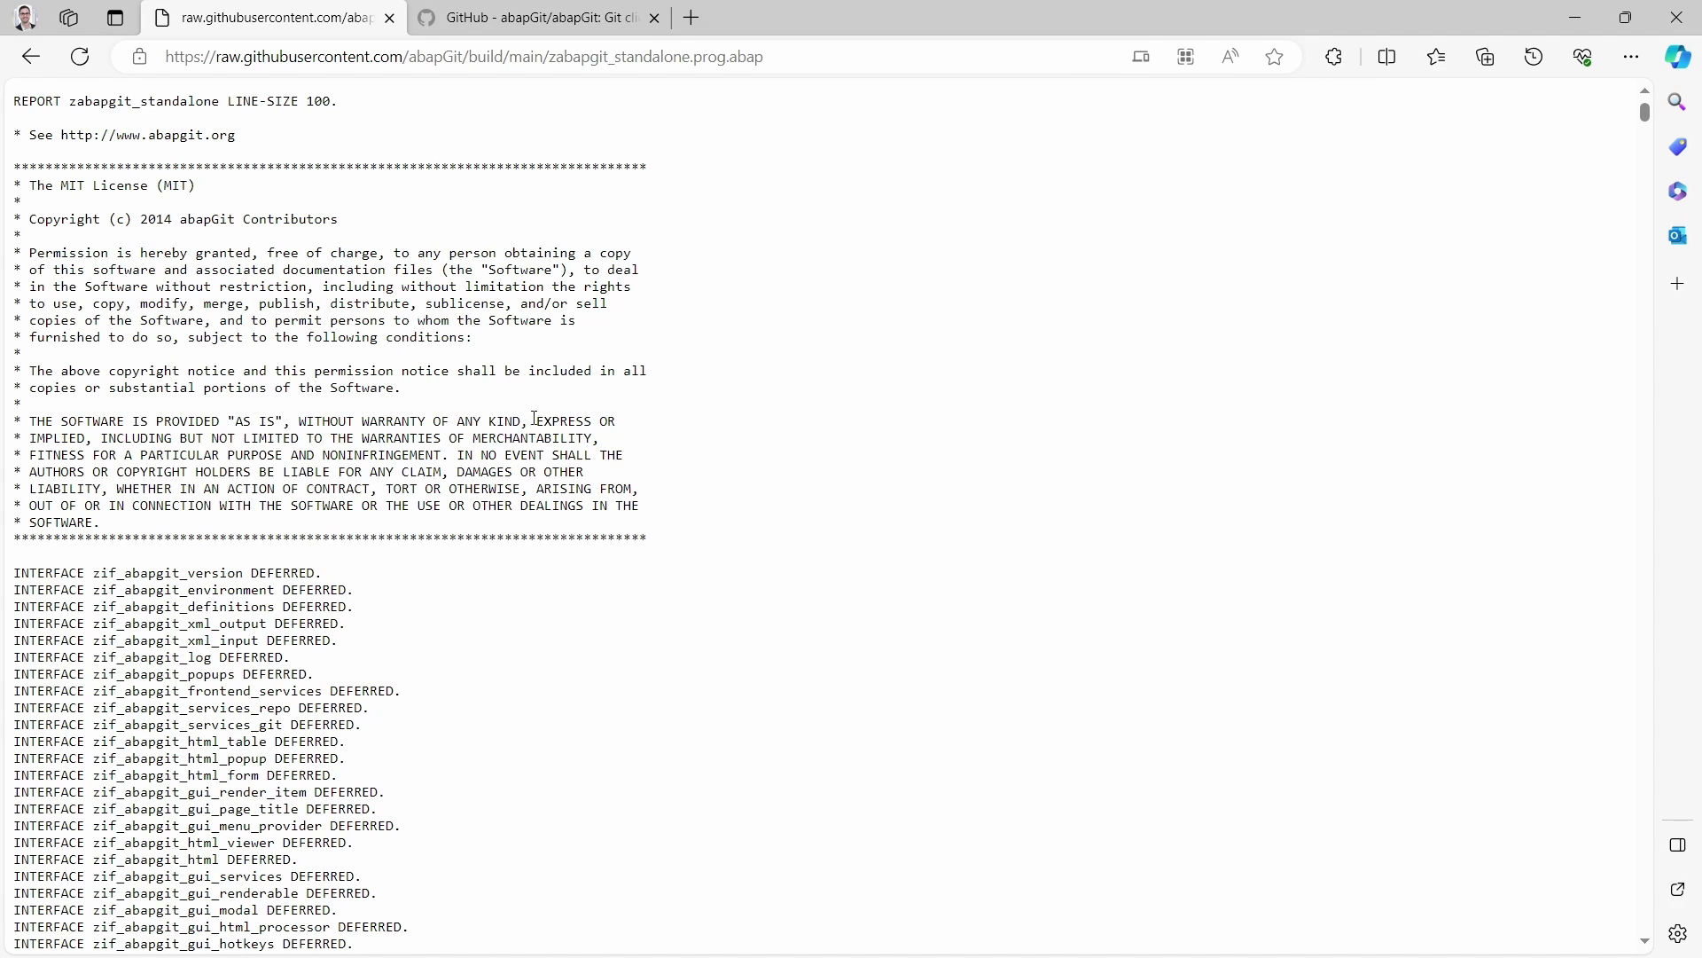
Step: Copy all of the zabapgit_standalone source text on the Edge page to the clipboard
key(ctrl+a)
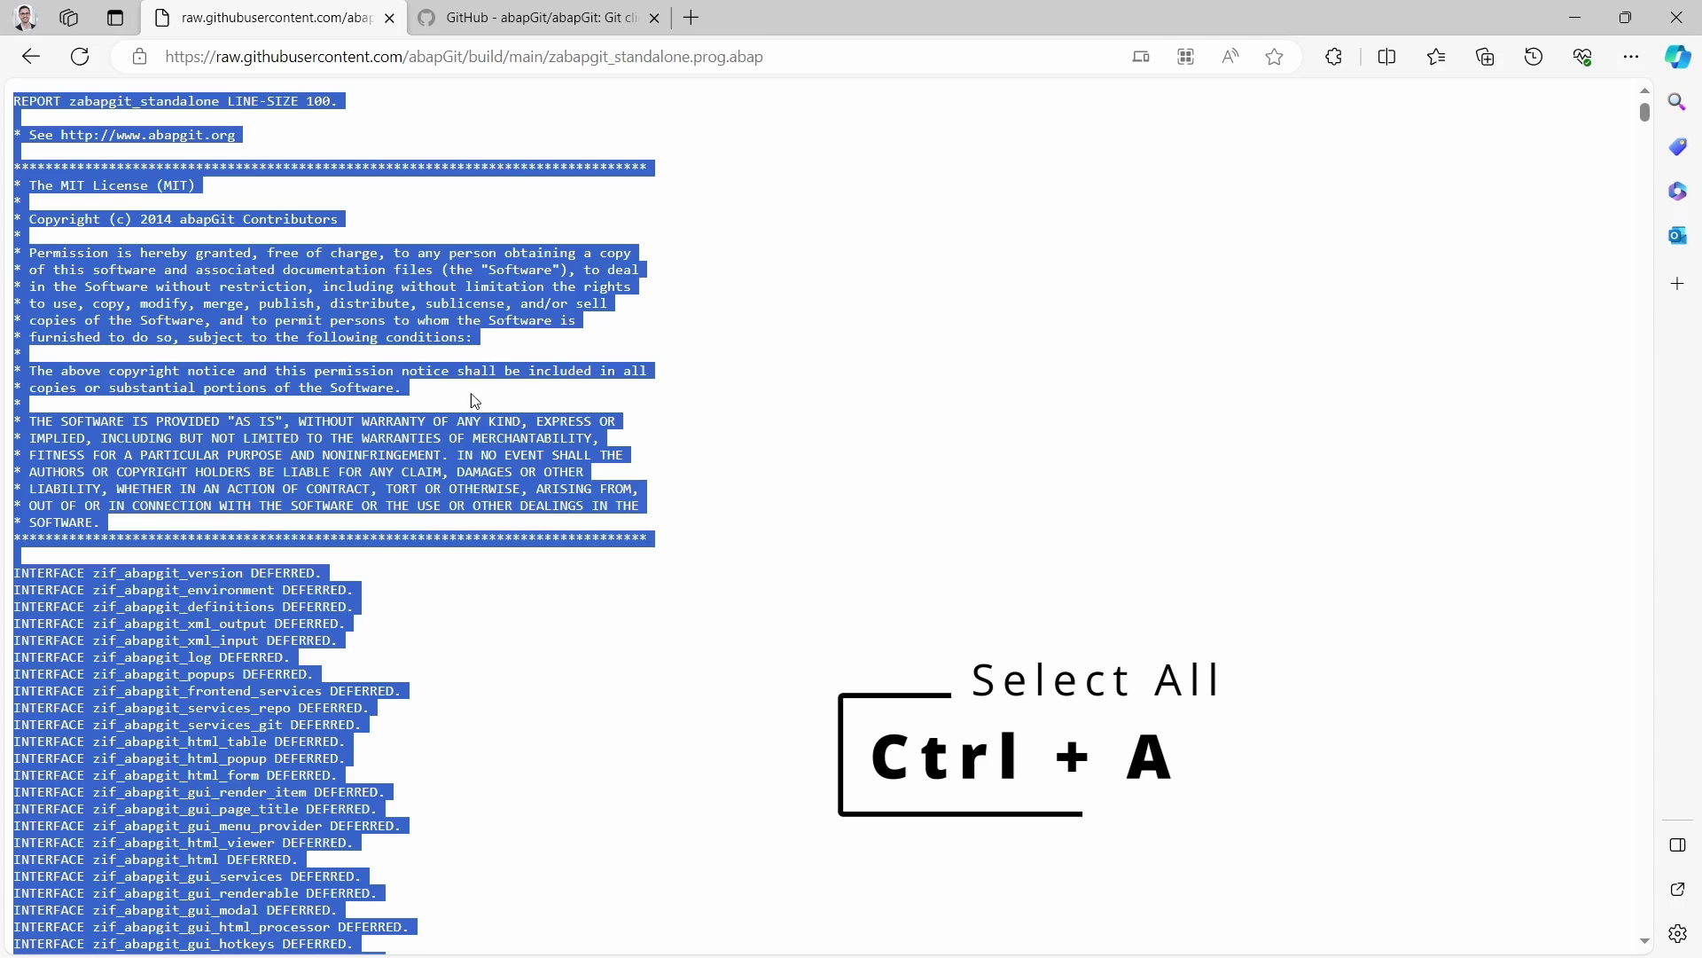
key(ctrl+c)
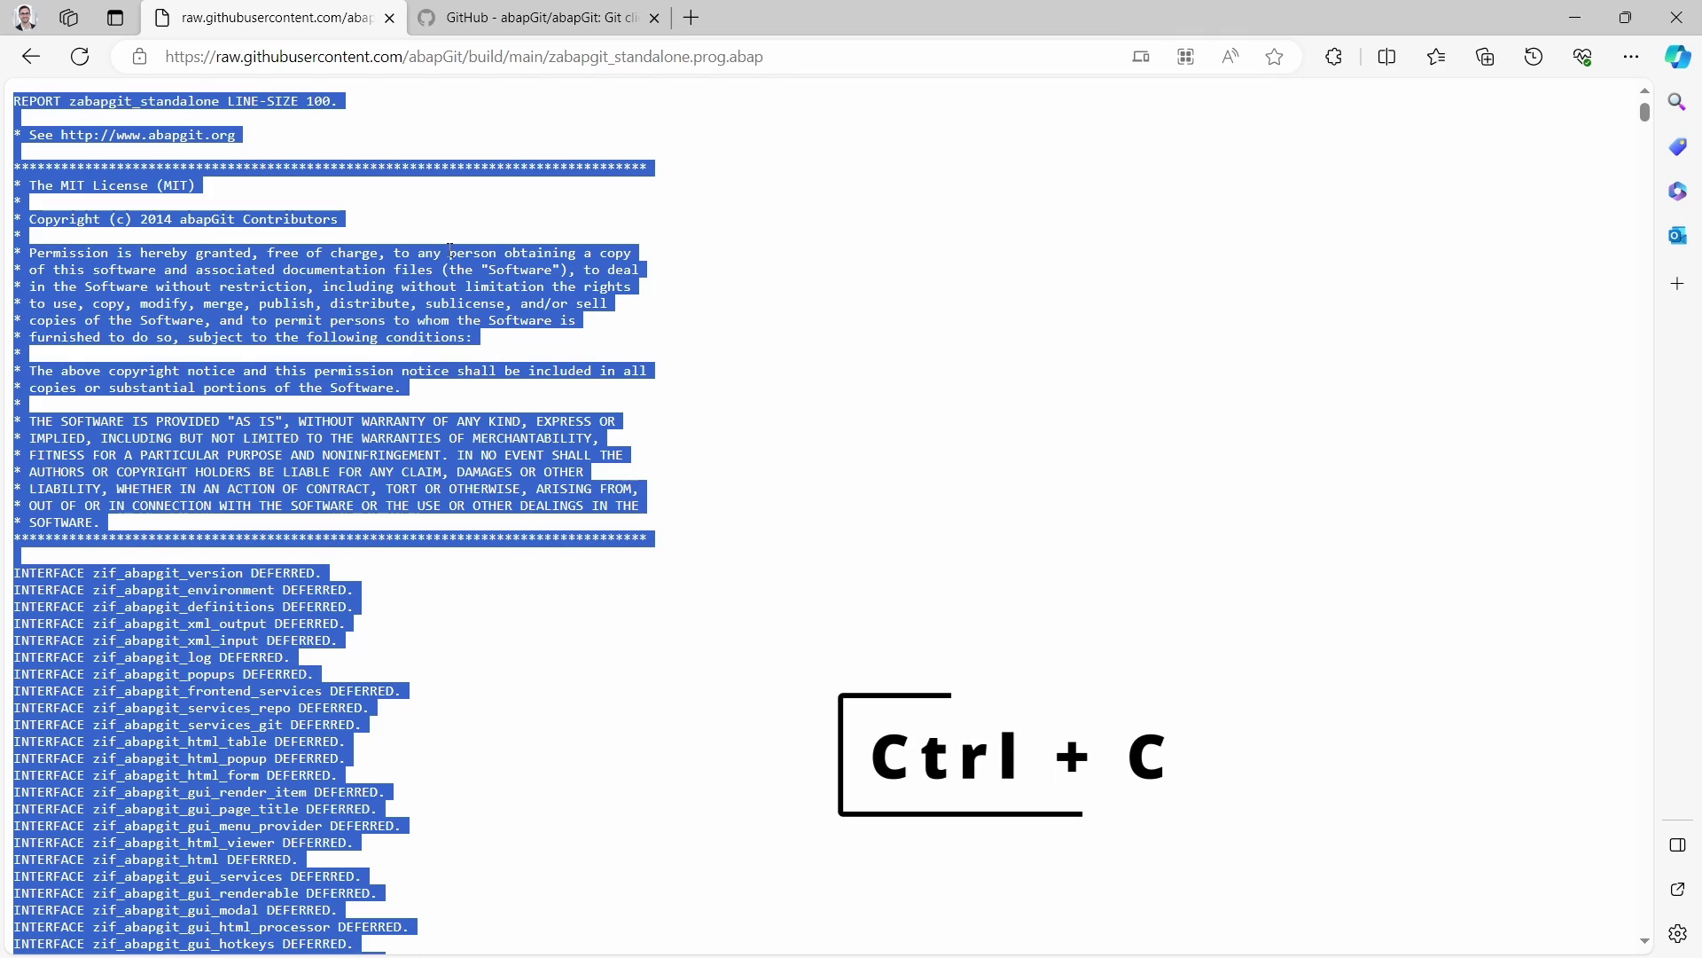
click(441, 232)
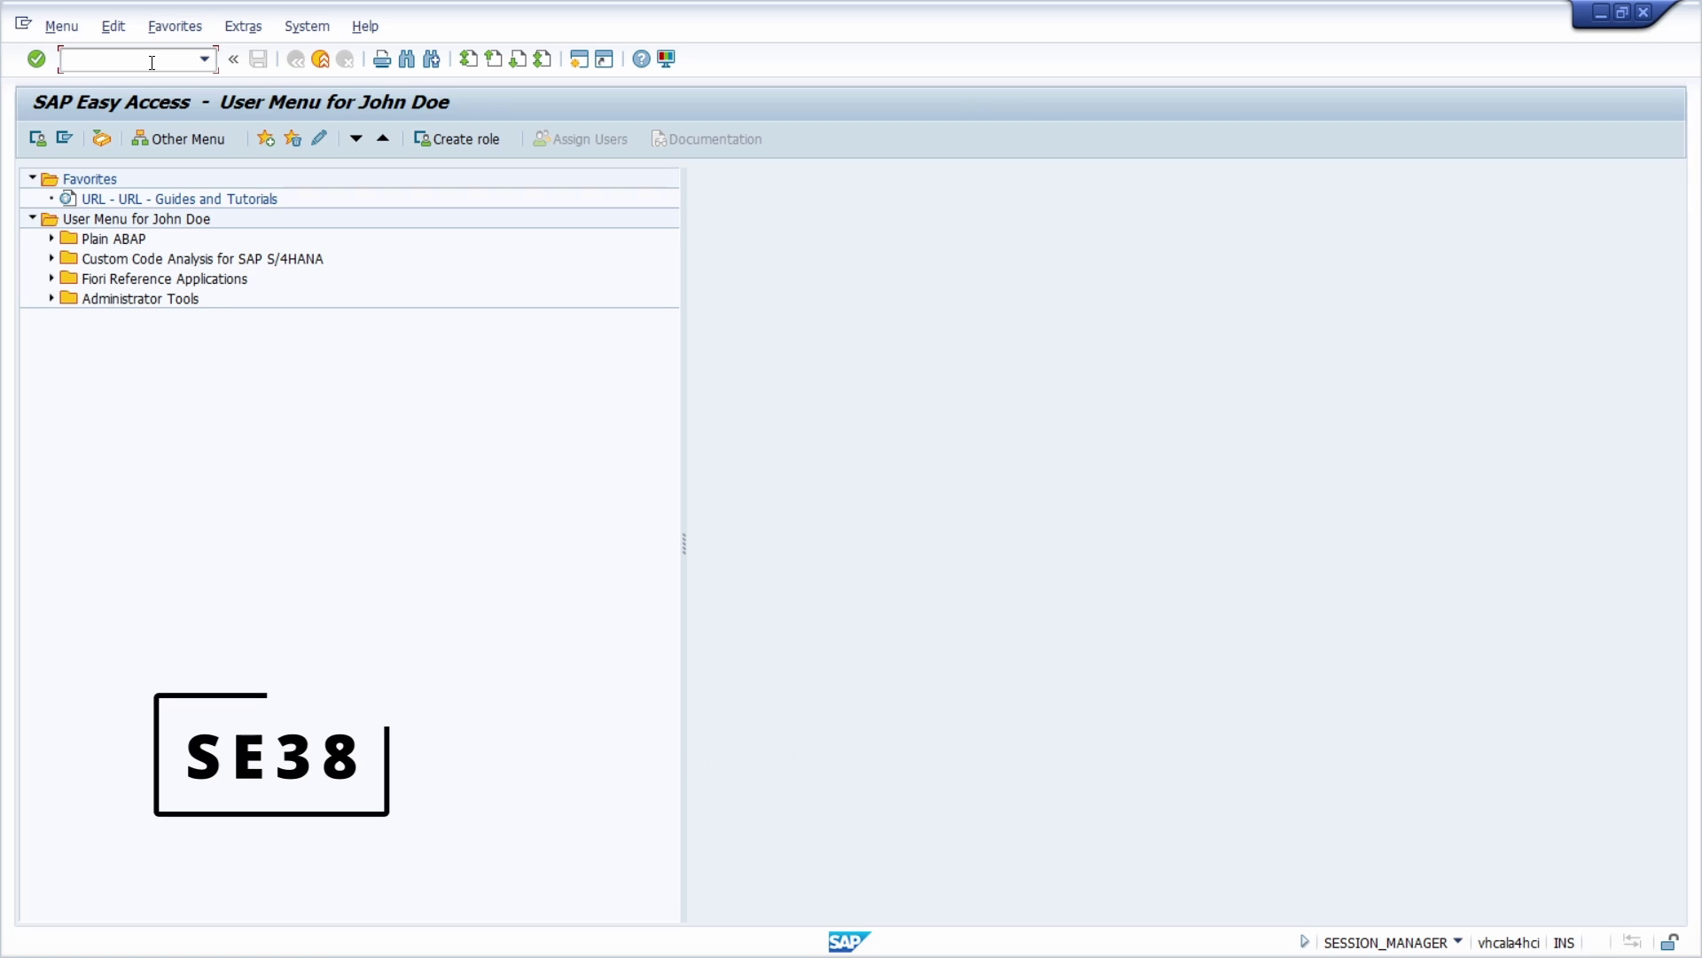
Step: Start creating program ZABAPGIT_STANDALONE in the ABAP Editor using se38
text(se38)
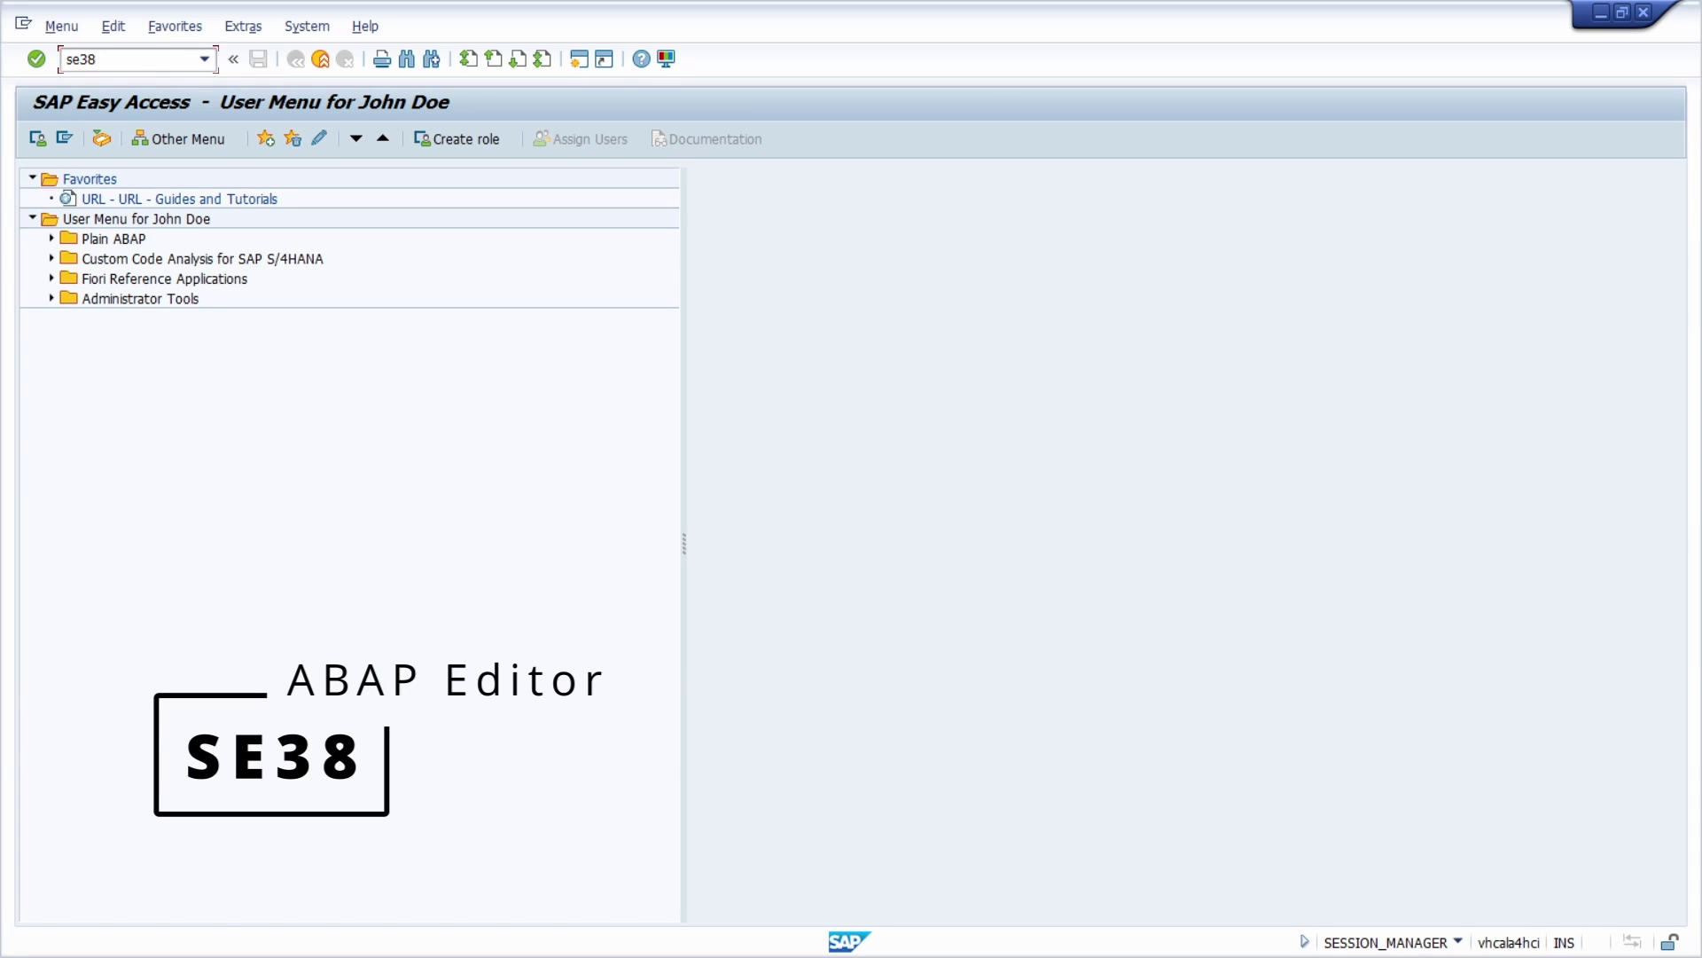
key(Return)
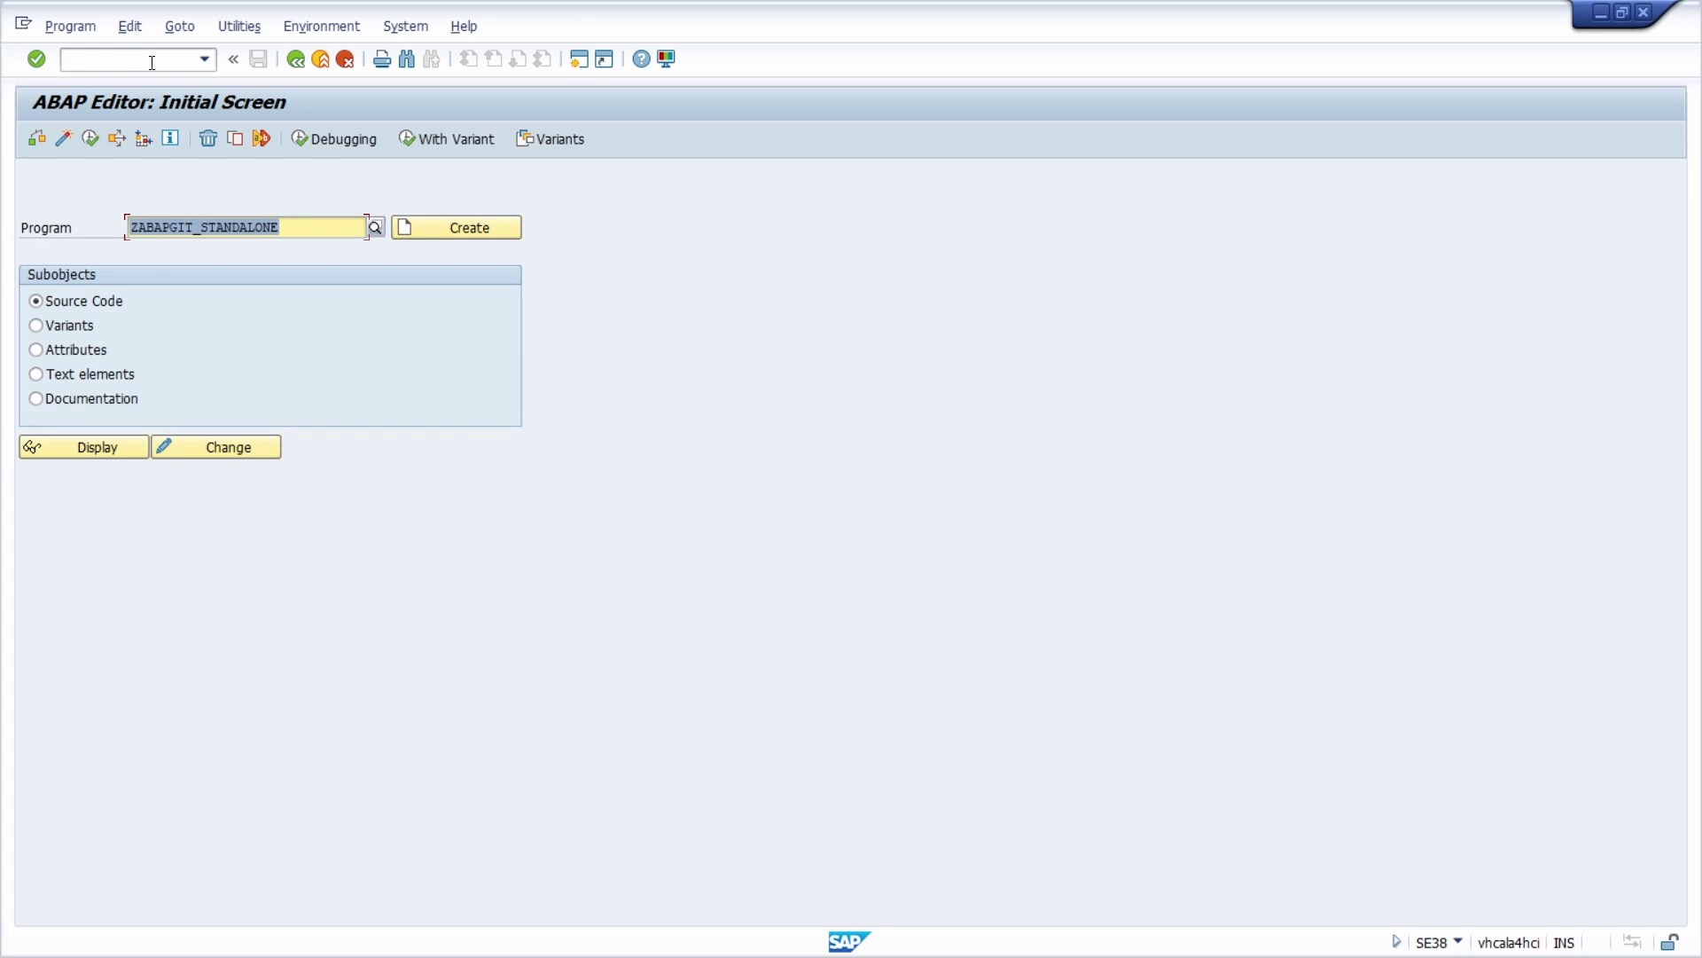
click(292, 228)
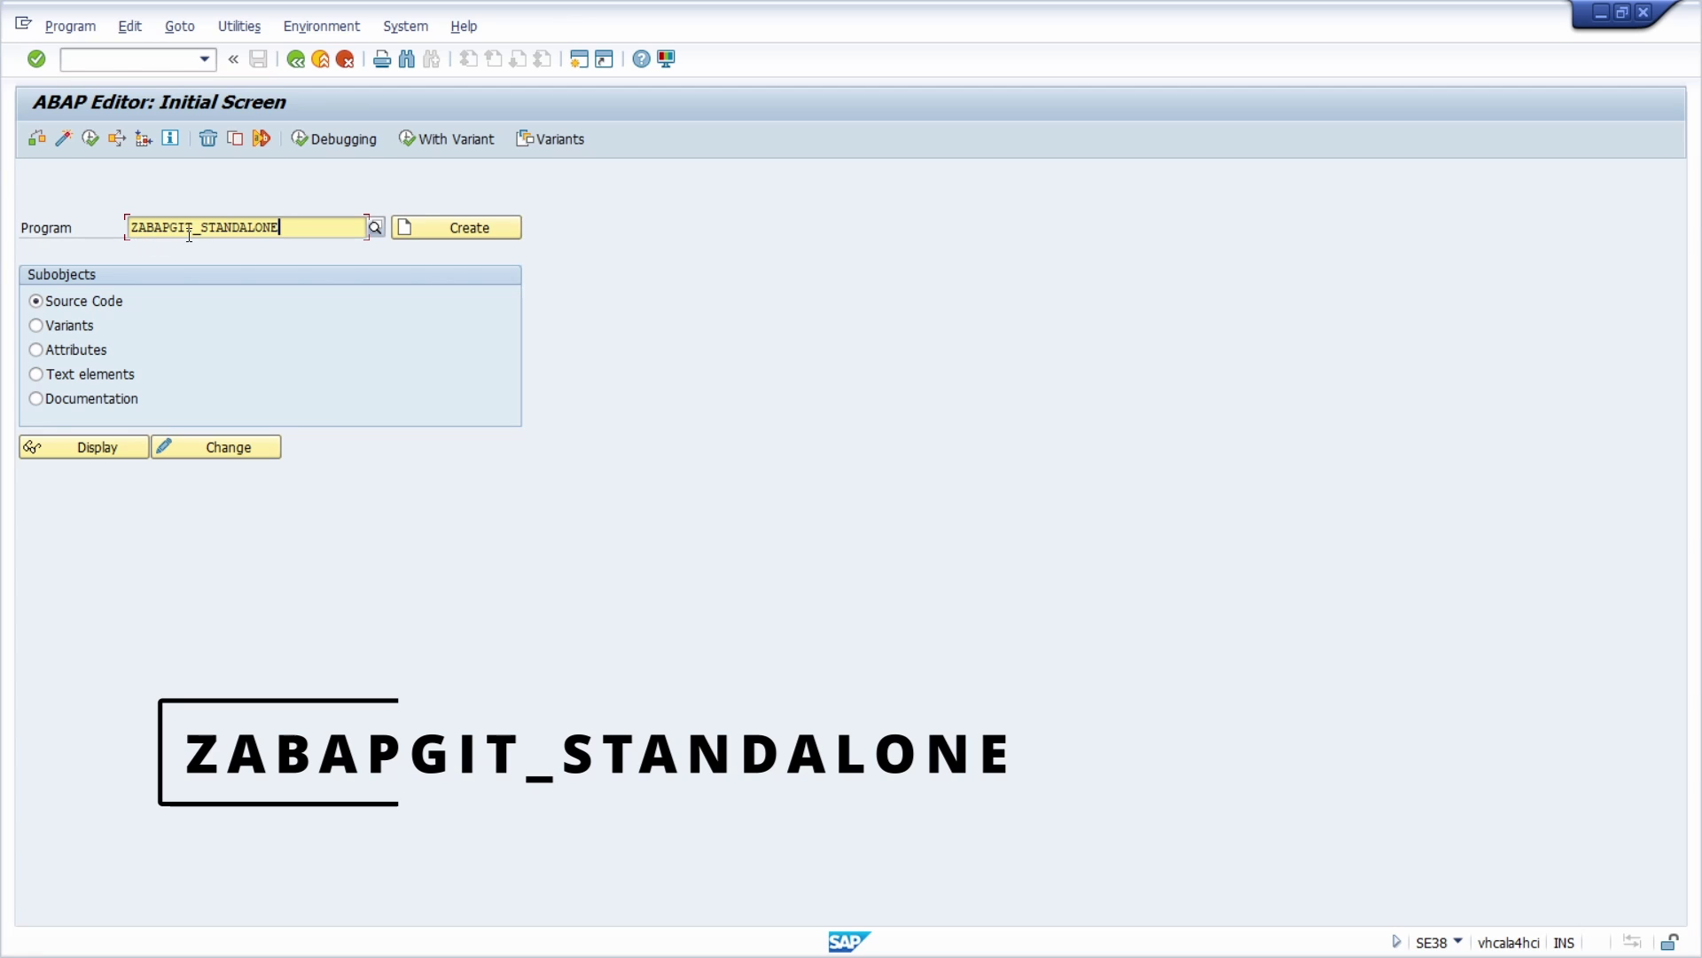
click(460, 227)
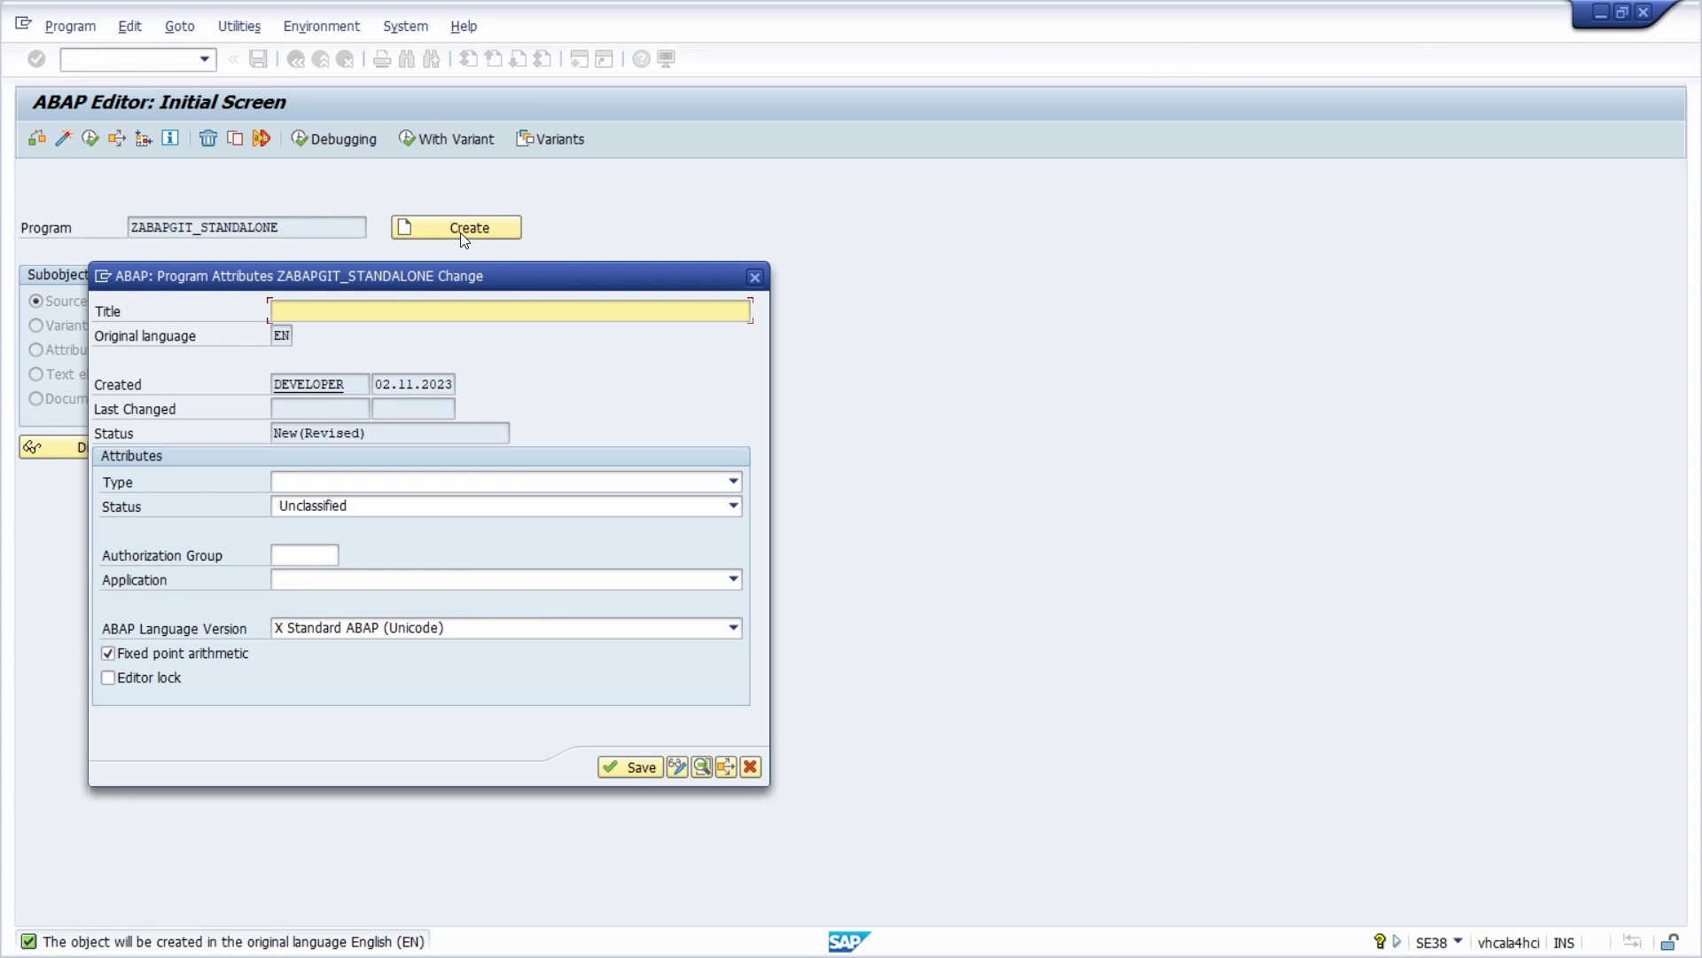
Step: Title the program 'abapGIT', make it an Executable program, save, and enter package $TMP
text(abapGIT)
click(346, 482)
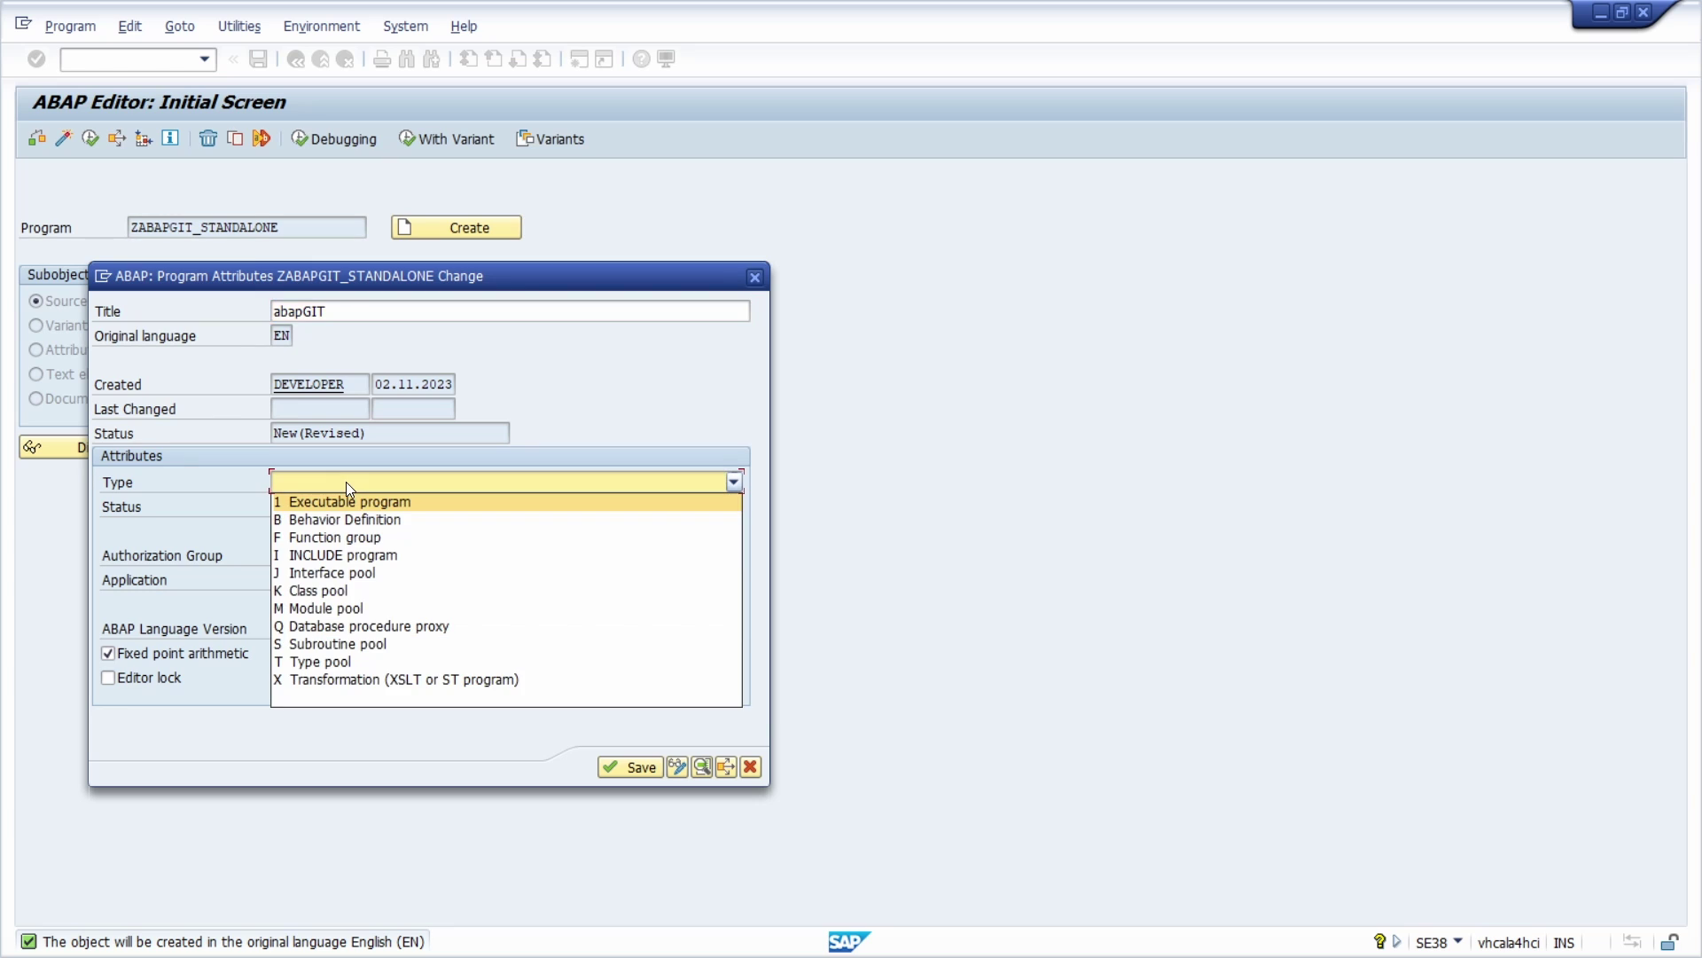
click(375, 502)
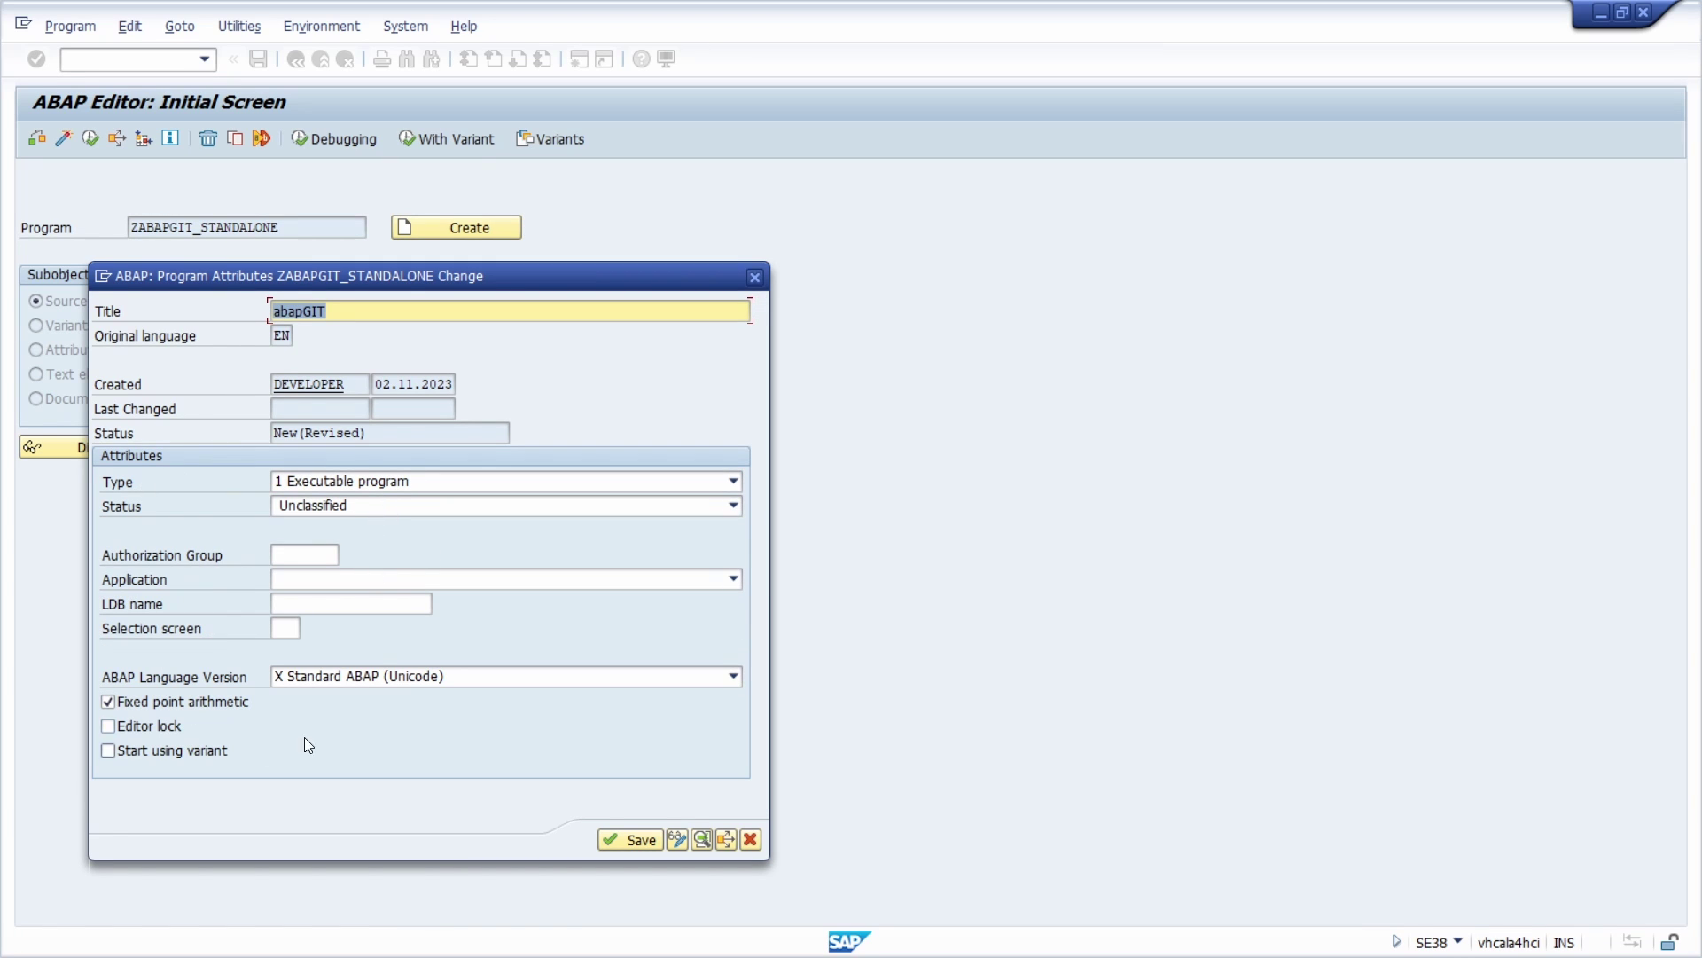
click(624, 837)
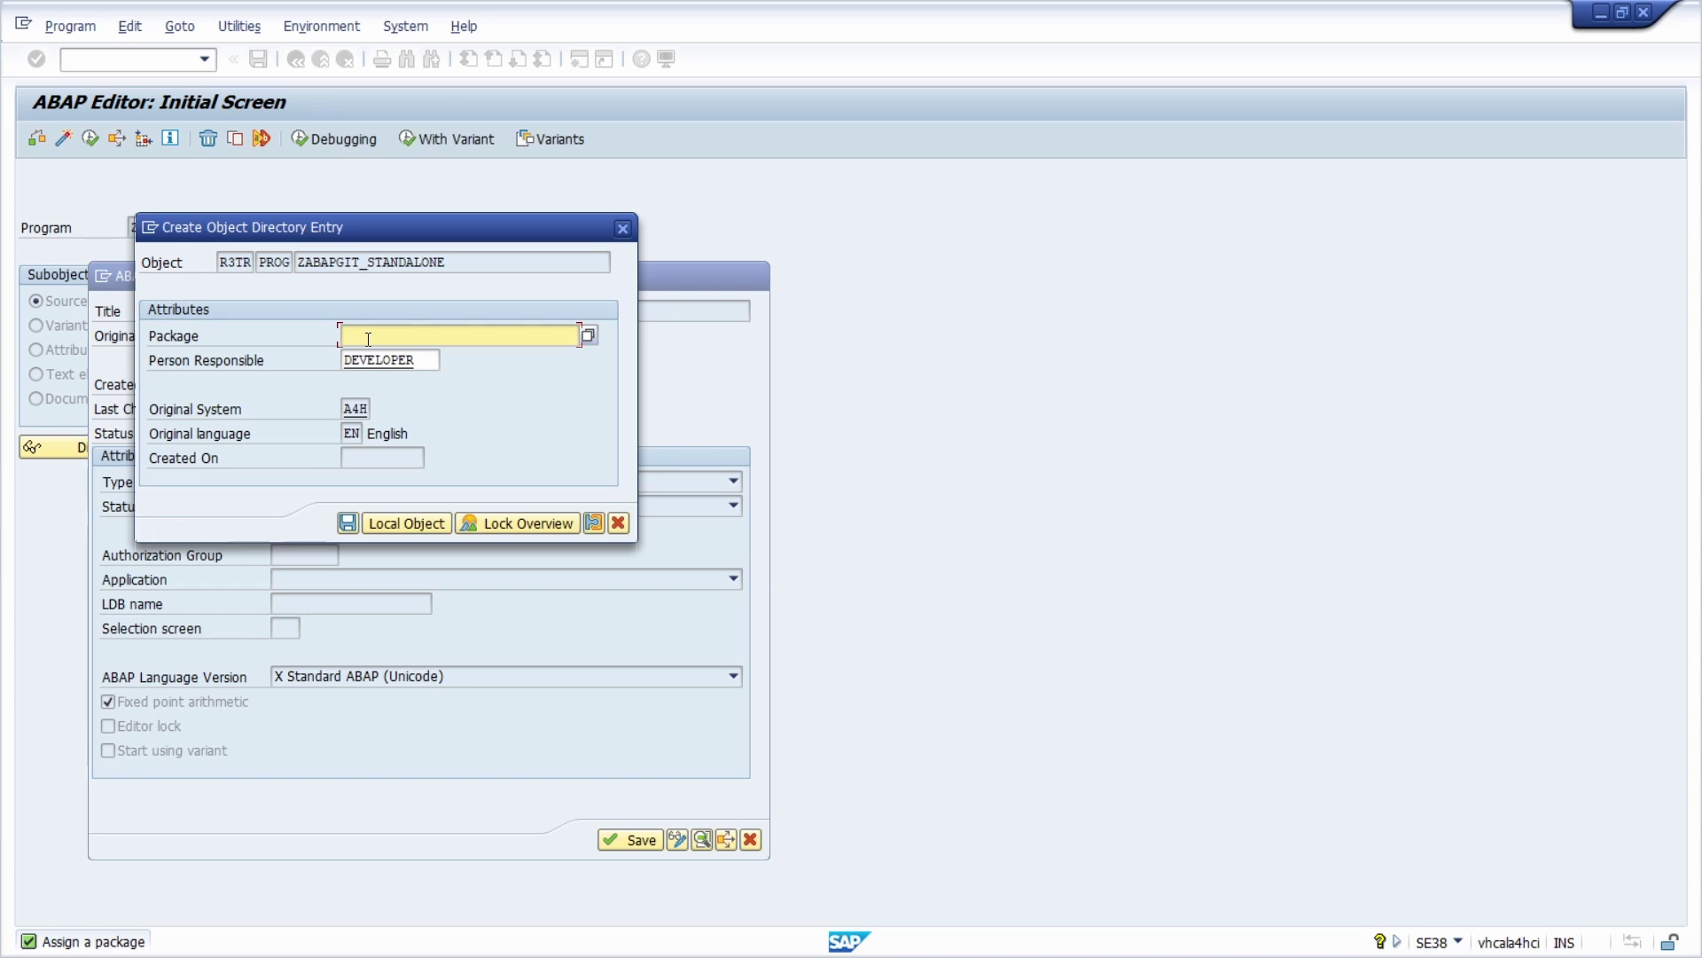
text($TMP)
Step: Save the $TMP directory entry and paste the abapGit source over the line-6 REPORT statement
click(345, 523)
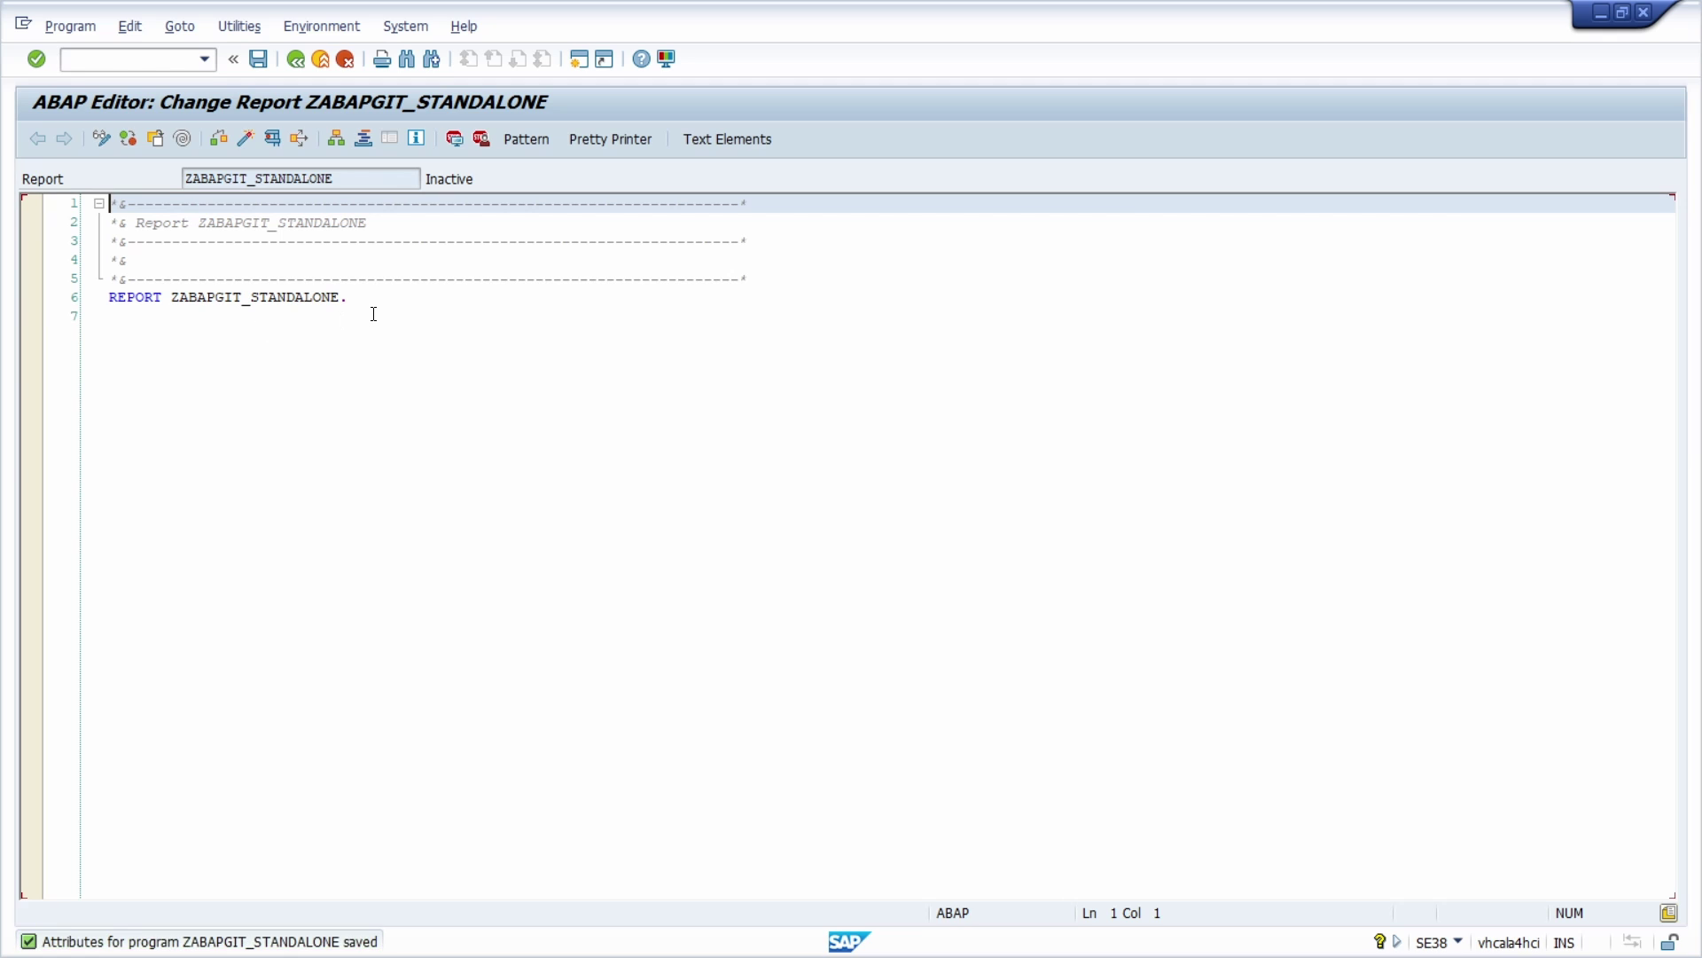
drag(372, 300, 105, 300)
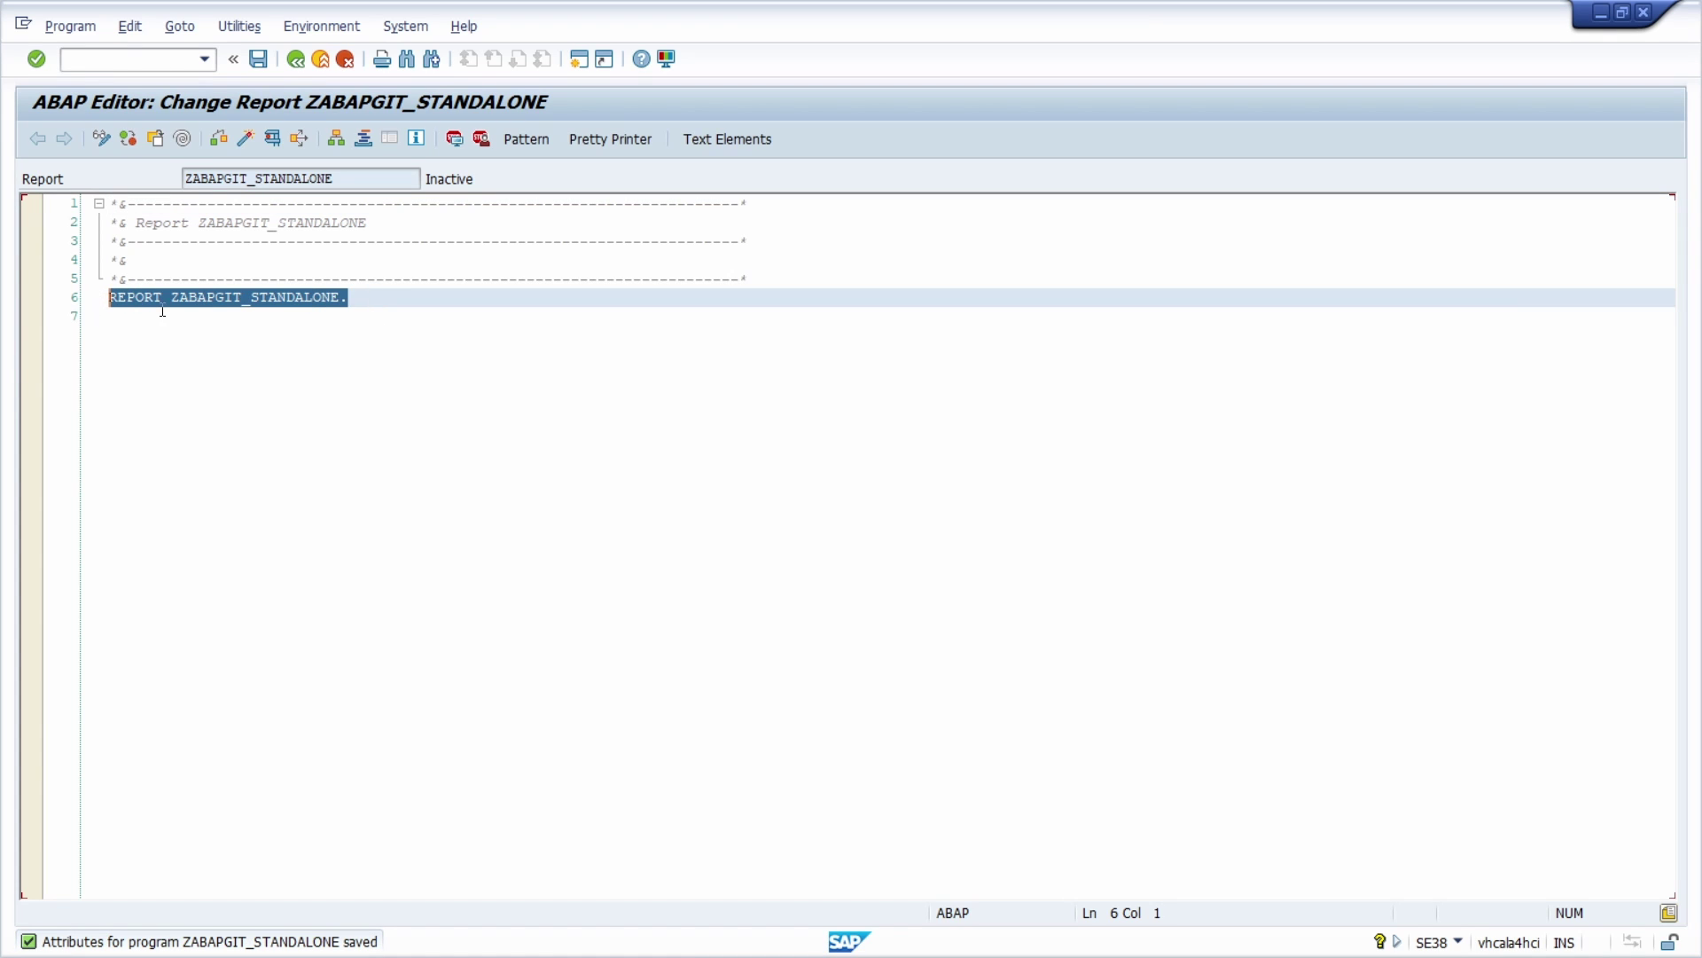
key(ctrl+v)
Step: Delete the empty last line of the pasted code and format it with Pretty Printer
click(209, 337)
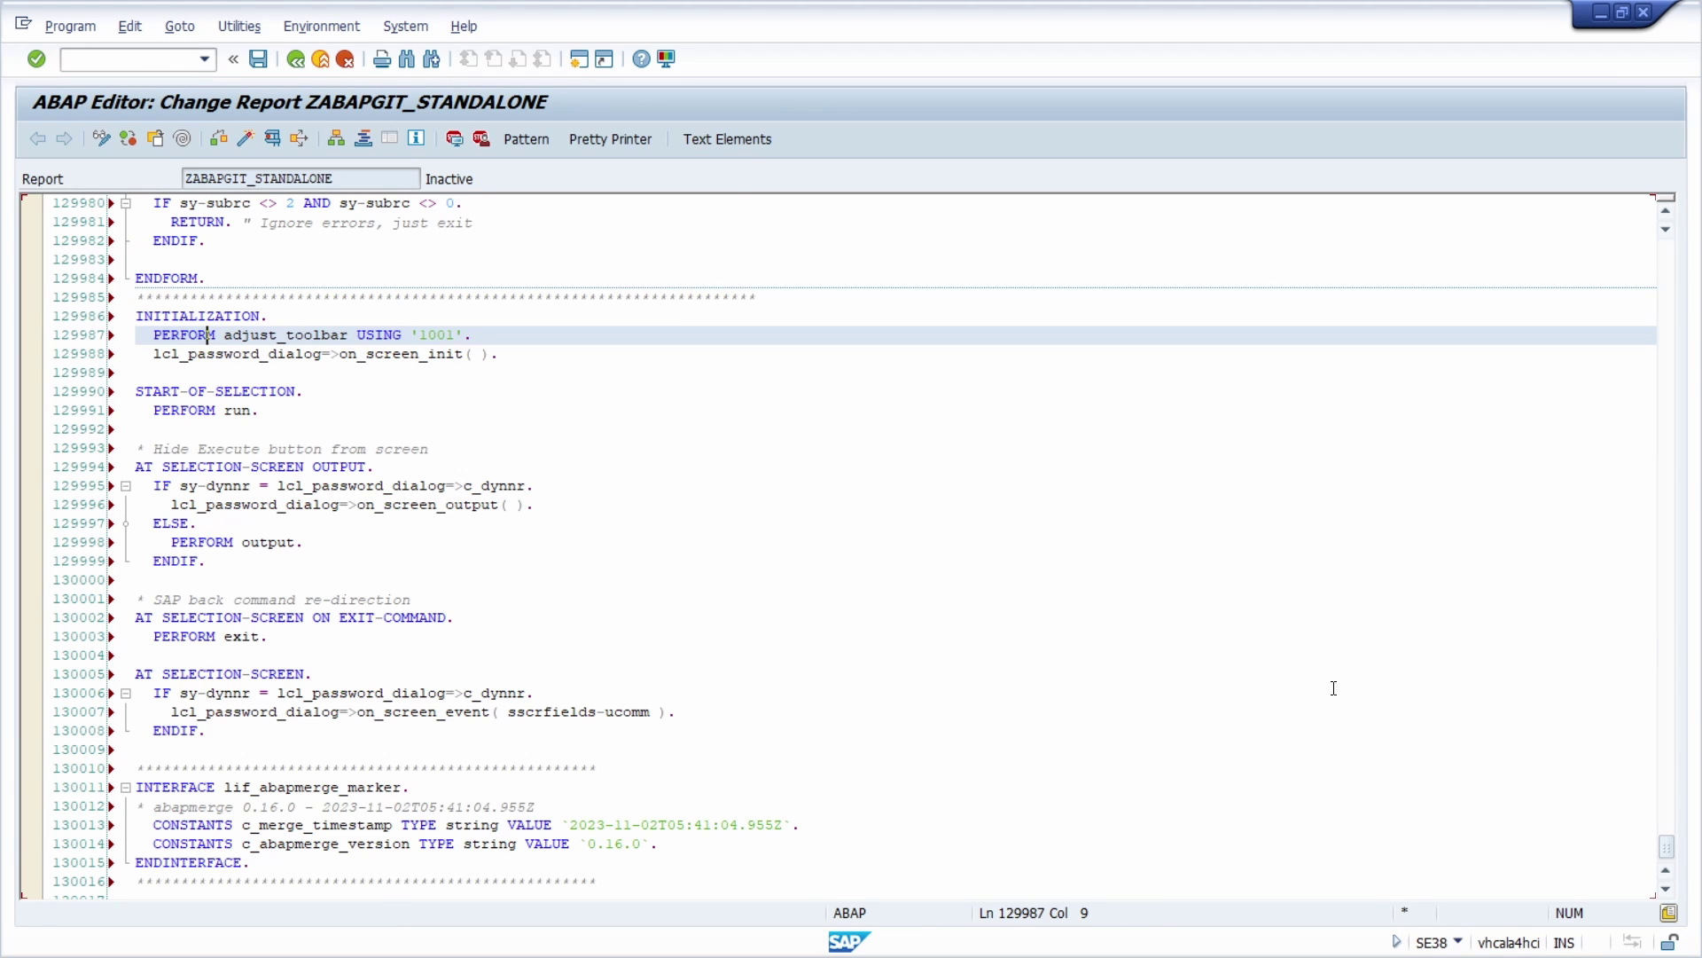
drag(1667, 847, 1663, 243)
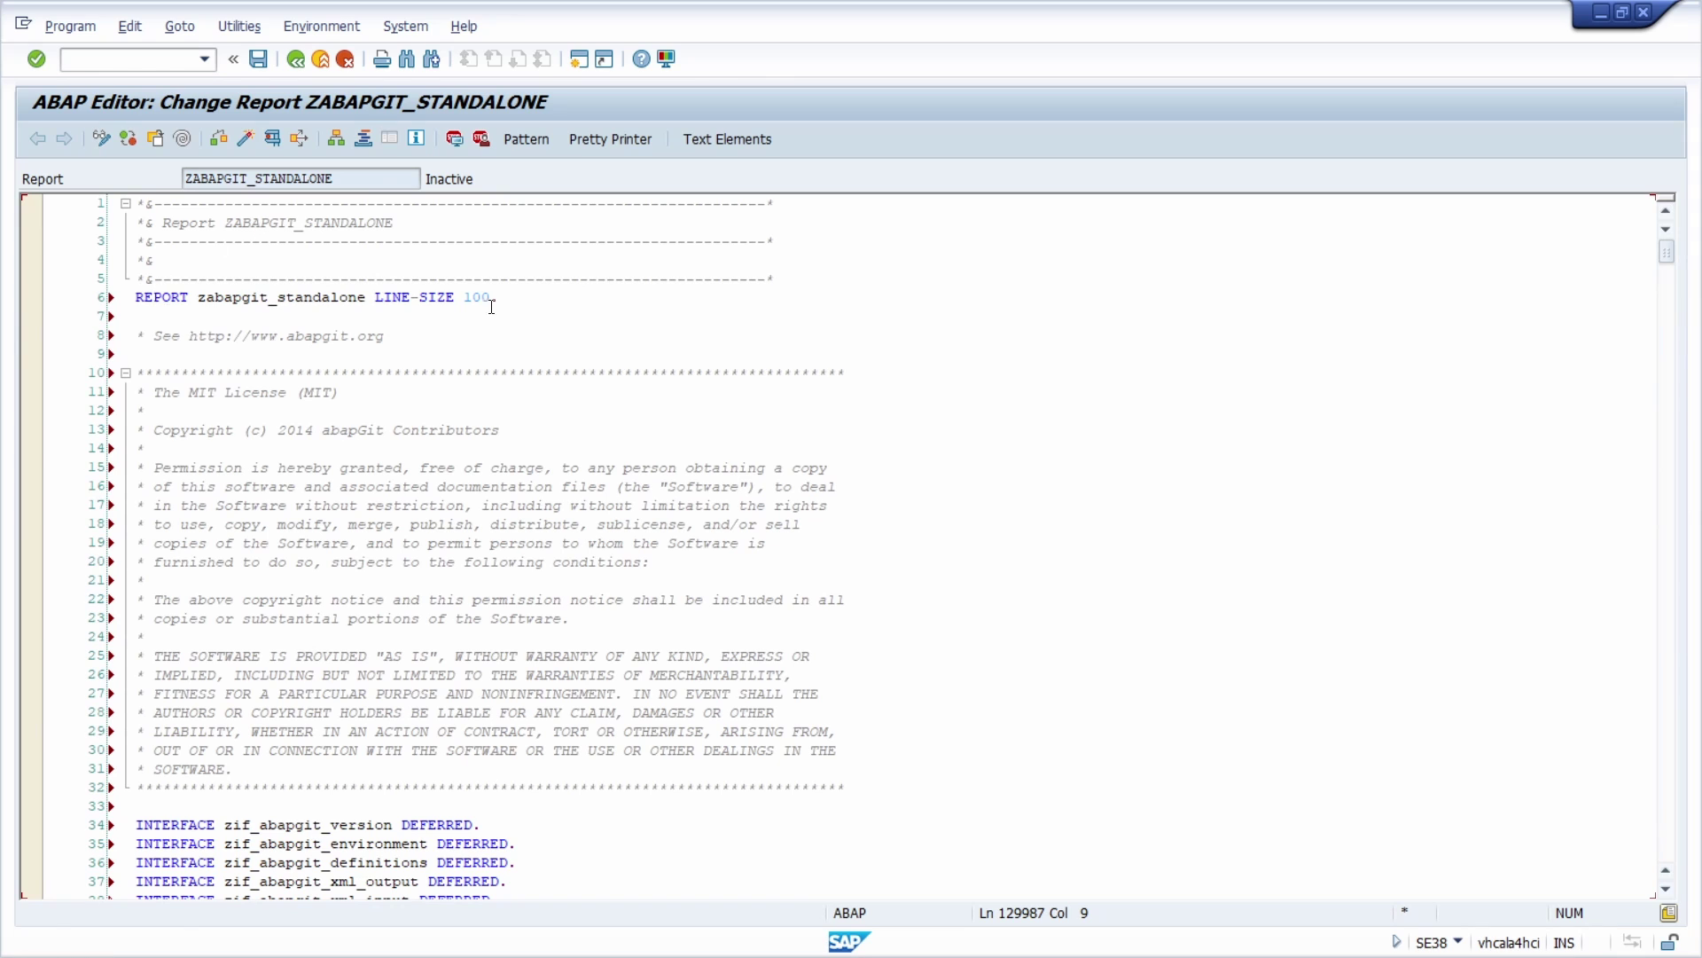
drag(1667, 253, 1658, 866)
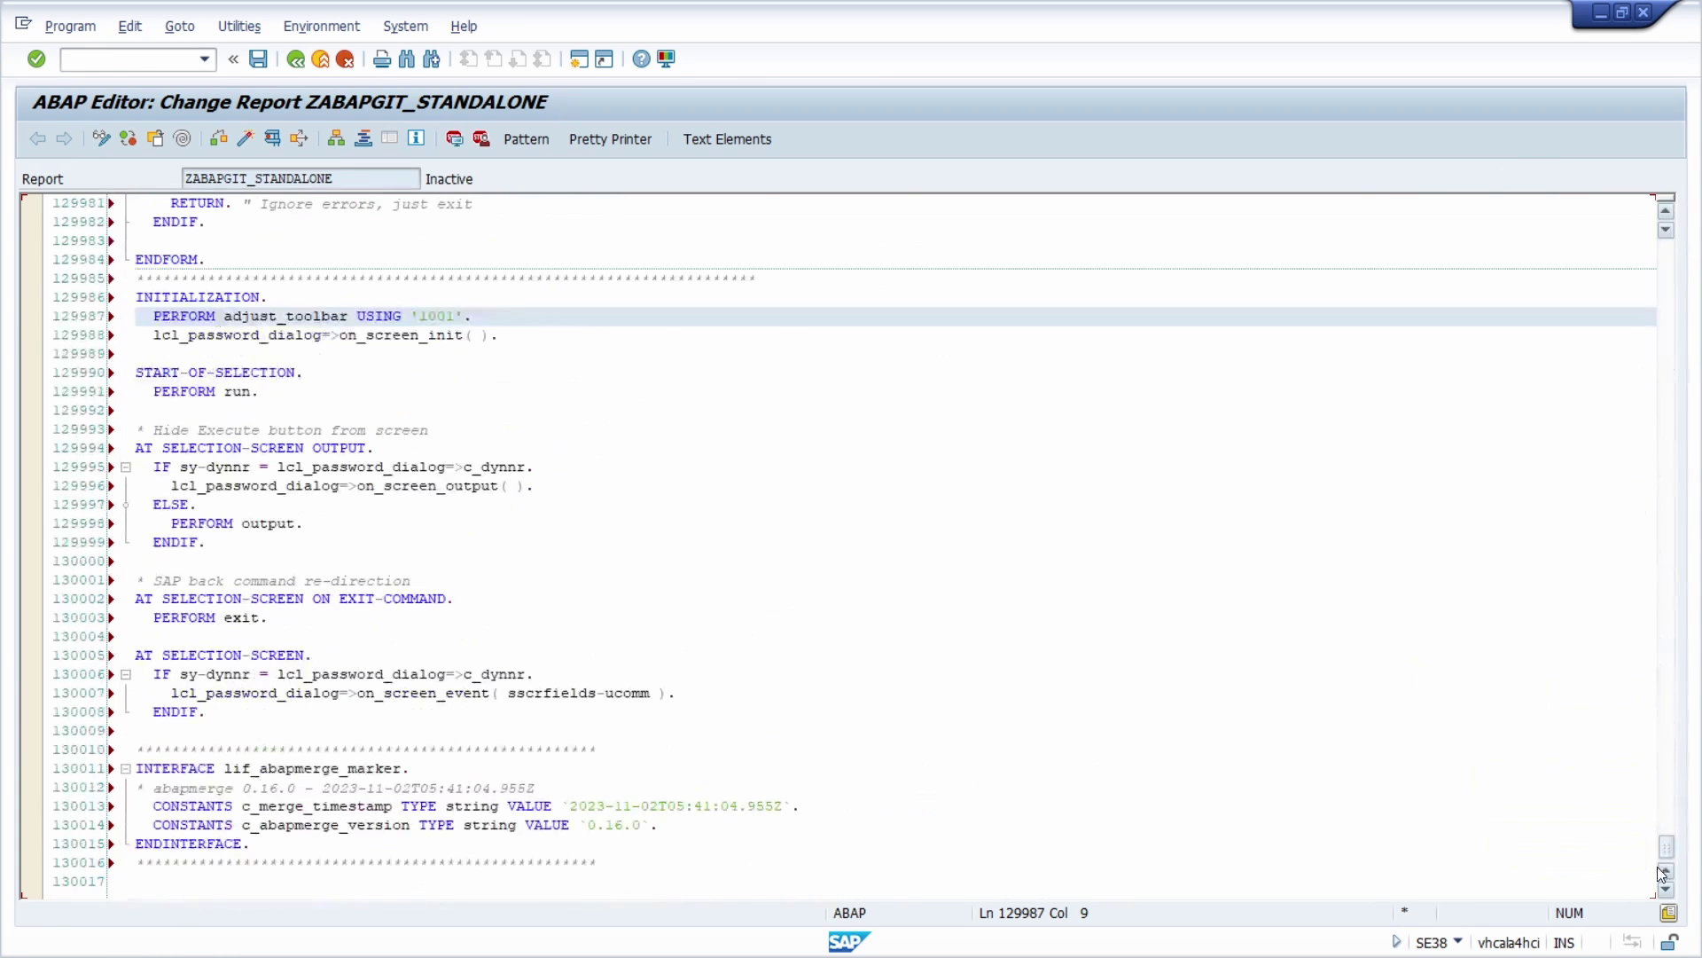
click(321, 890)
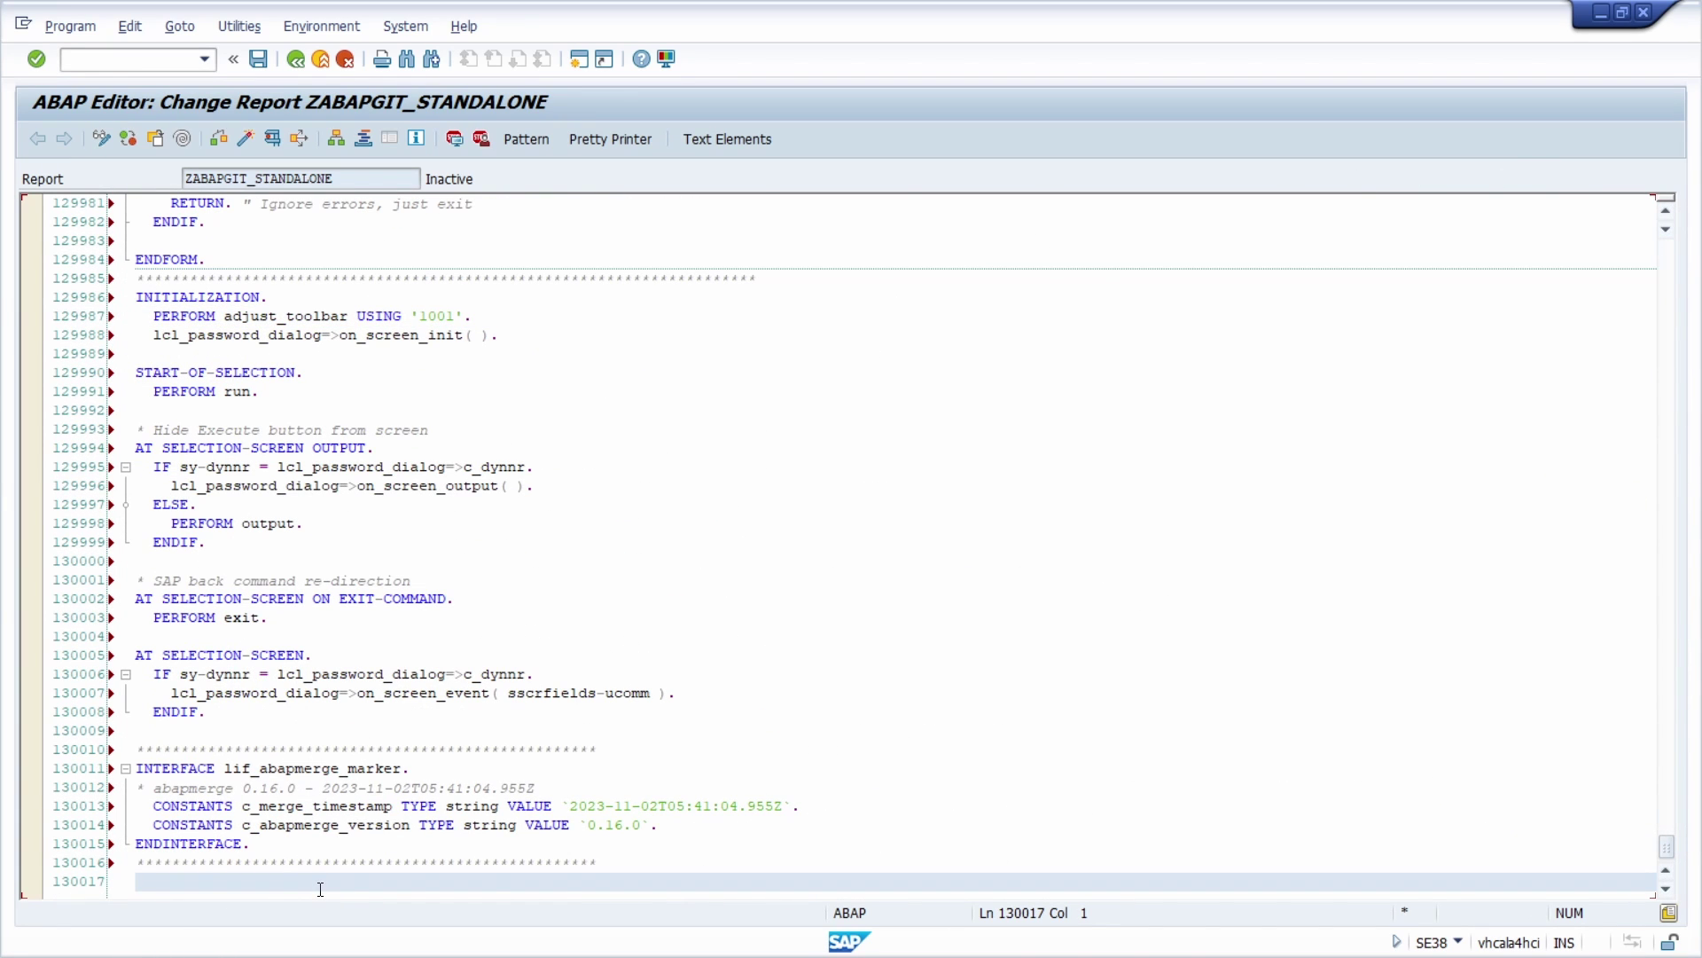
key(BackSpace)
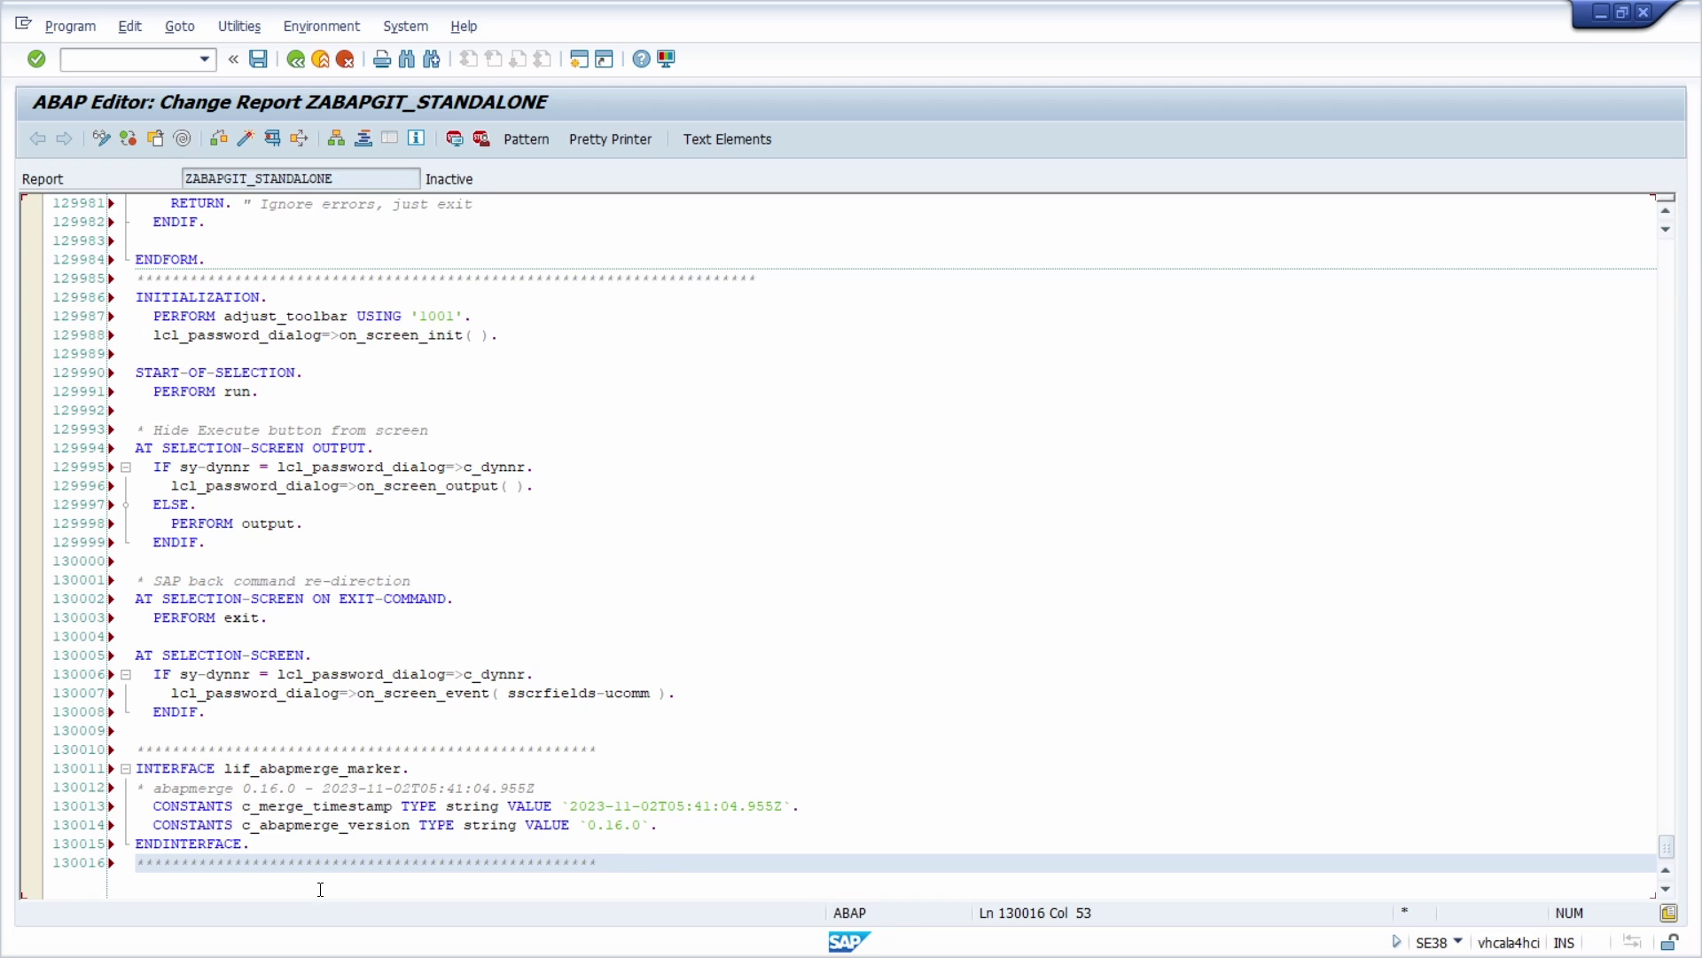
key(shift+F1)
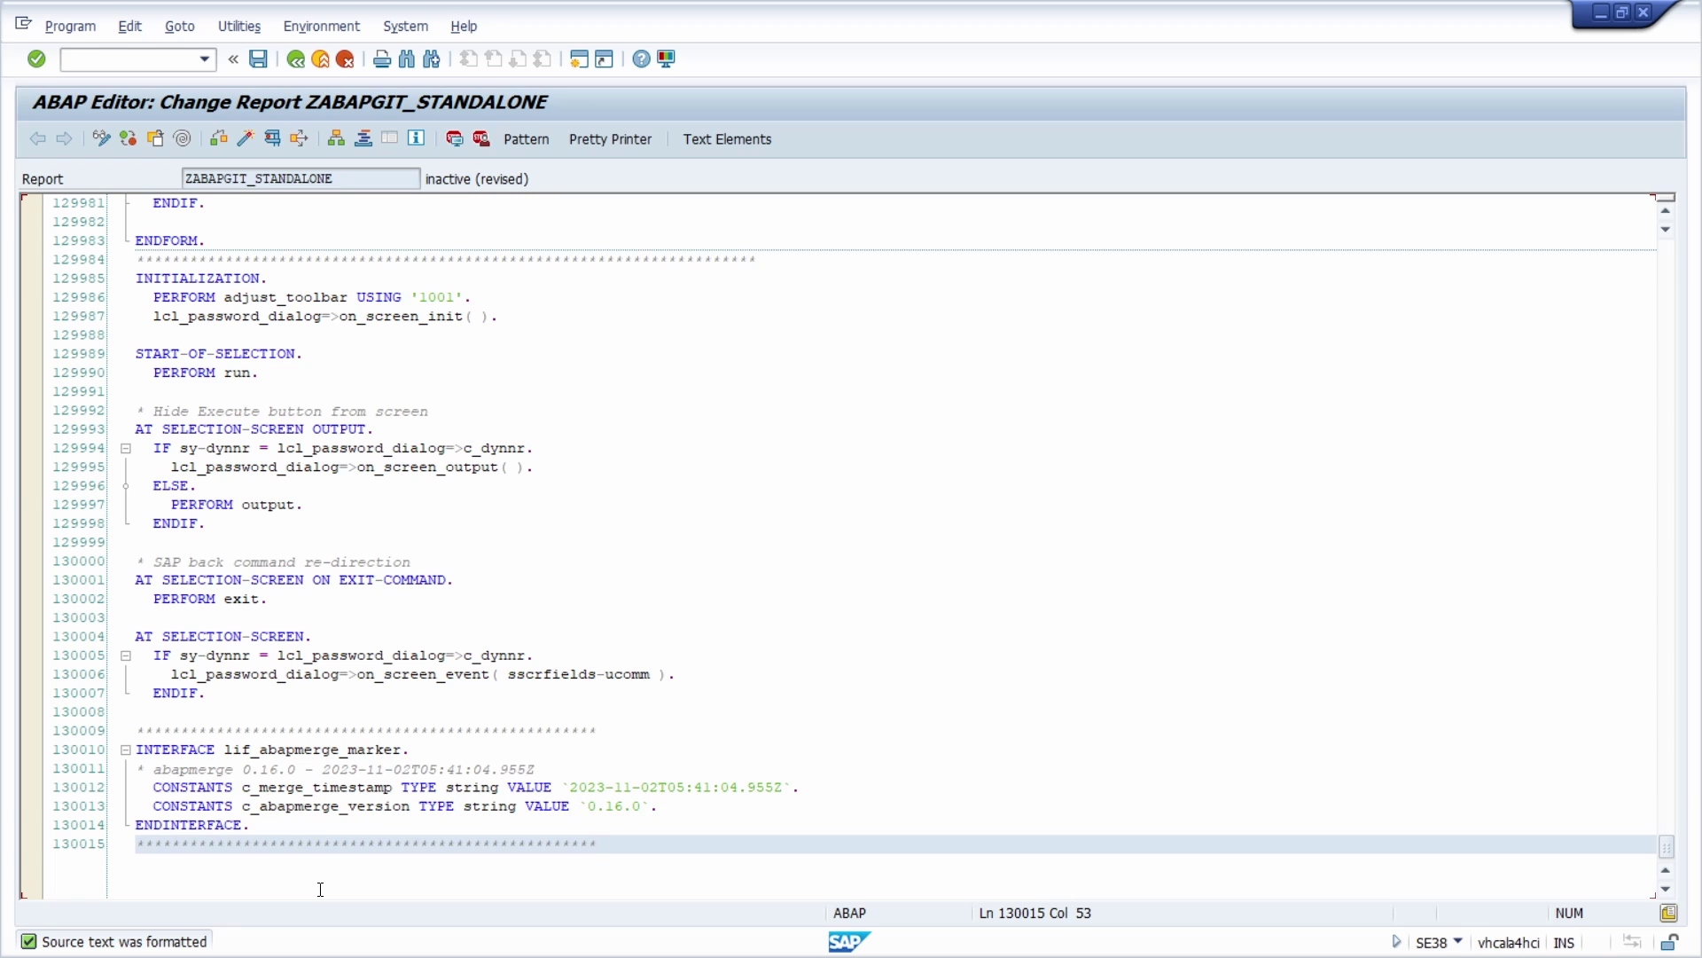
Step: Syntax-check ZABAPGIT_STANDALONE and activate it along with all listed inactive objects
key(ctrl+F2)
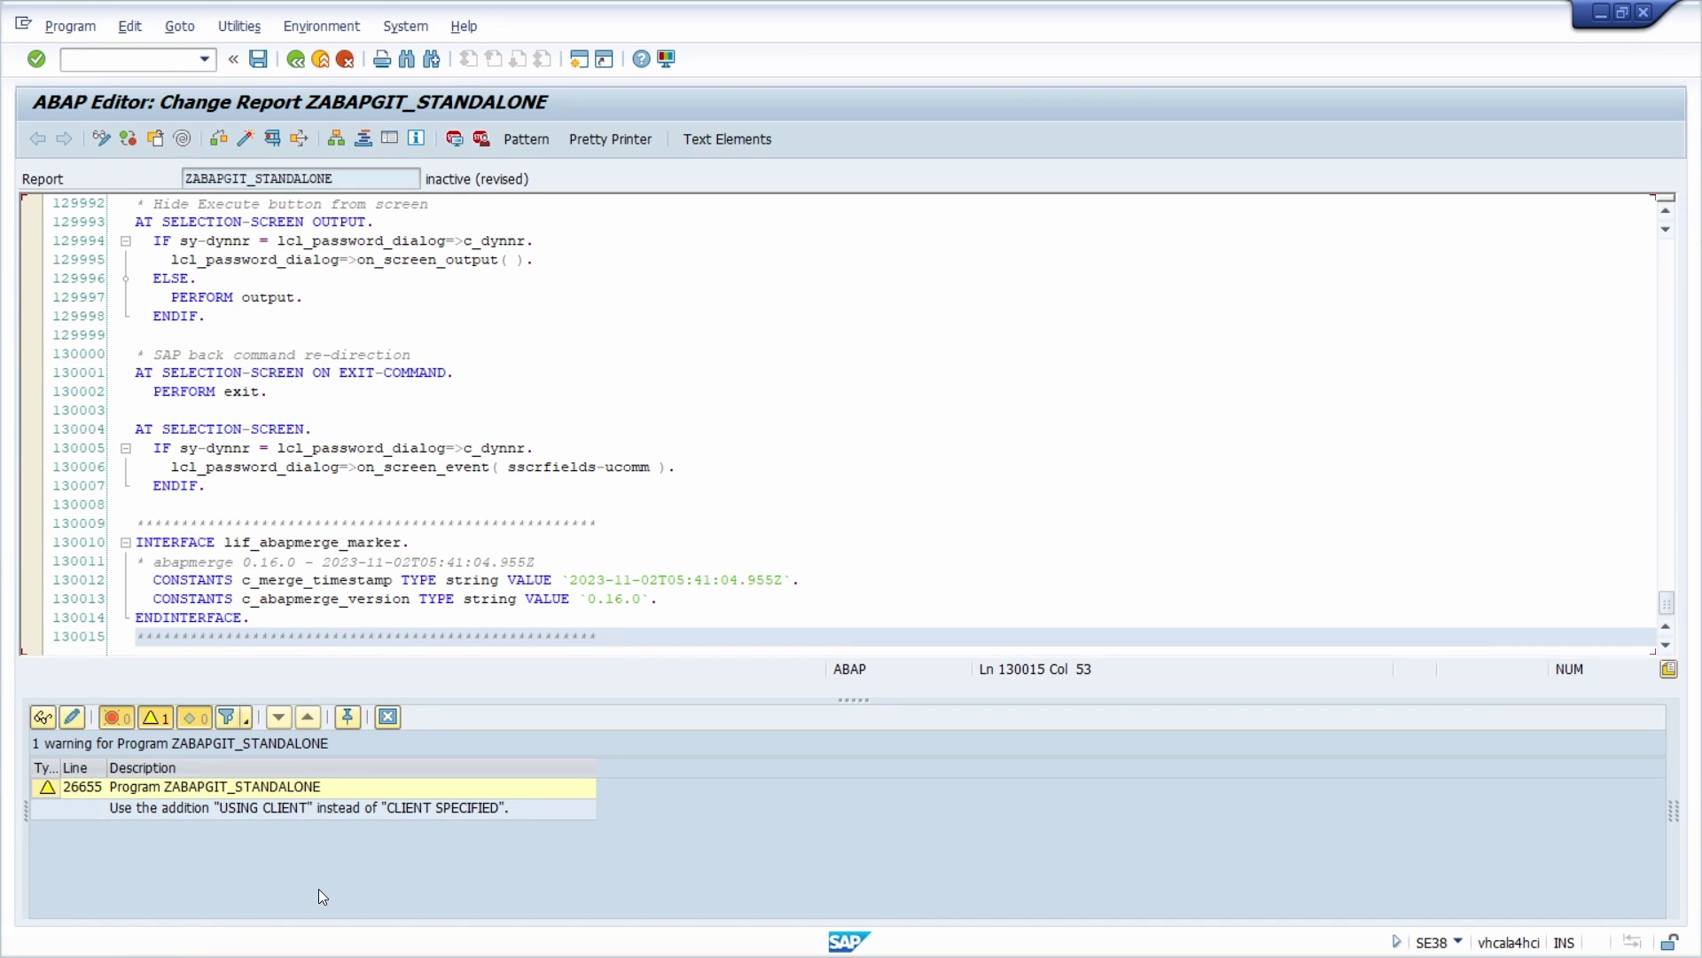
key(ctrl+F3)
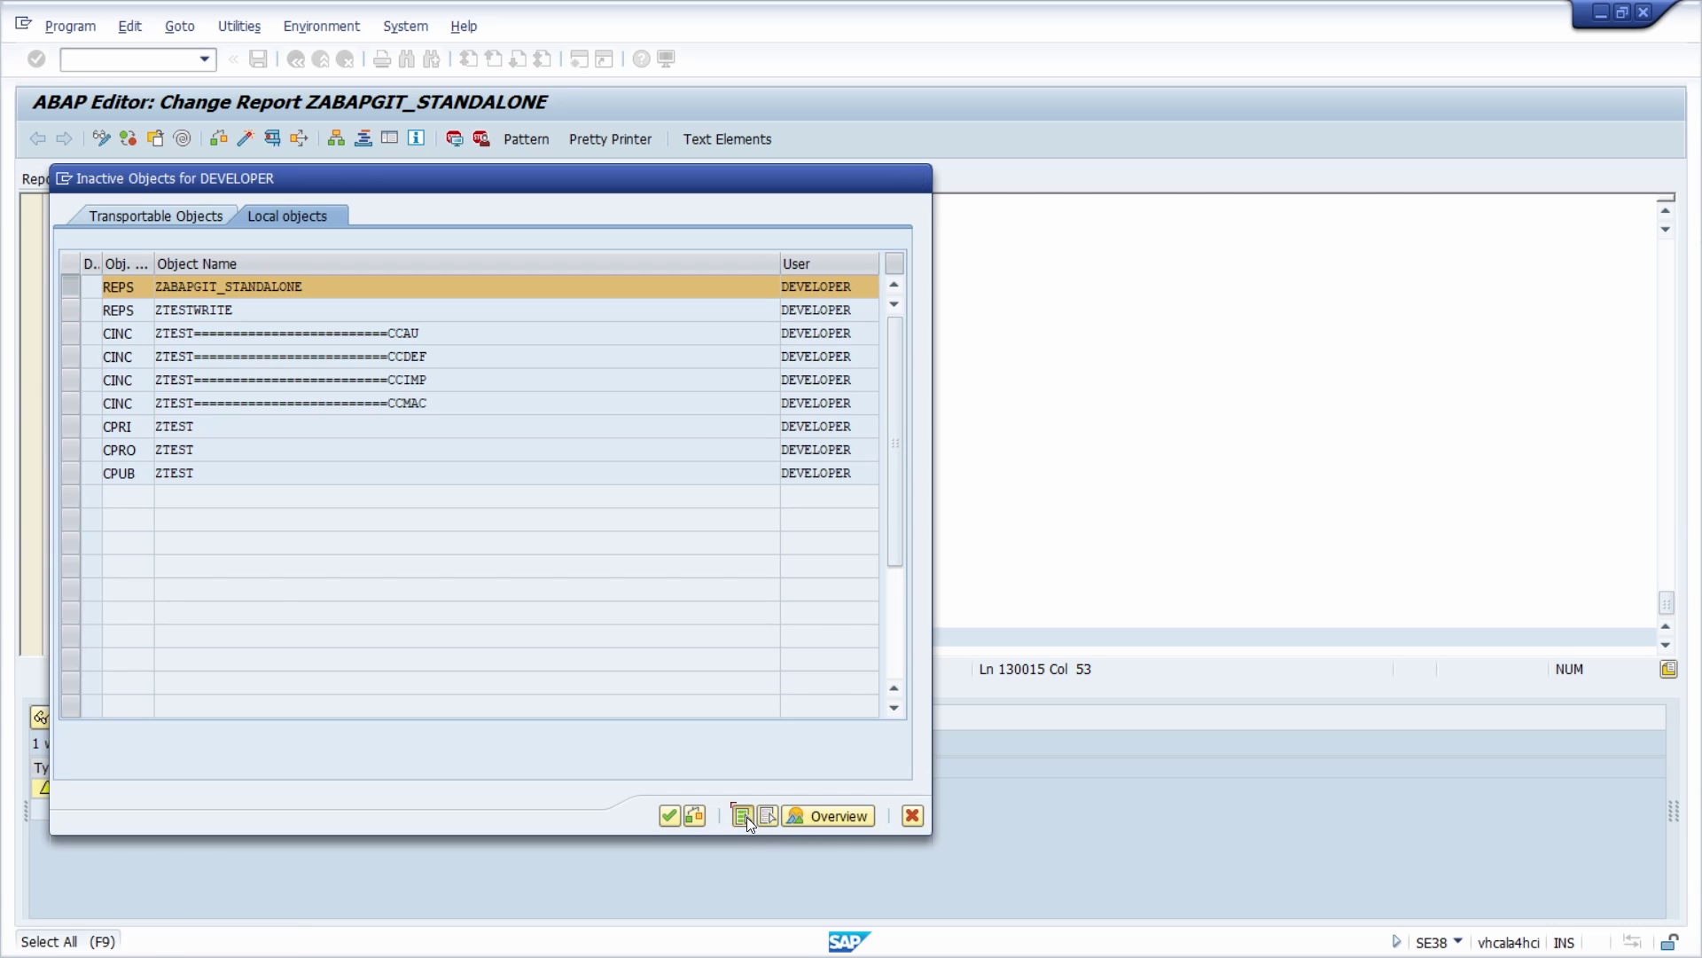
click(743, 815)
click(674, 816)
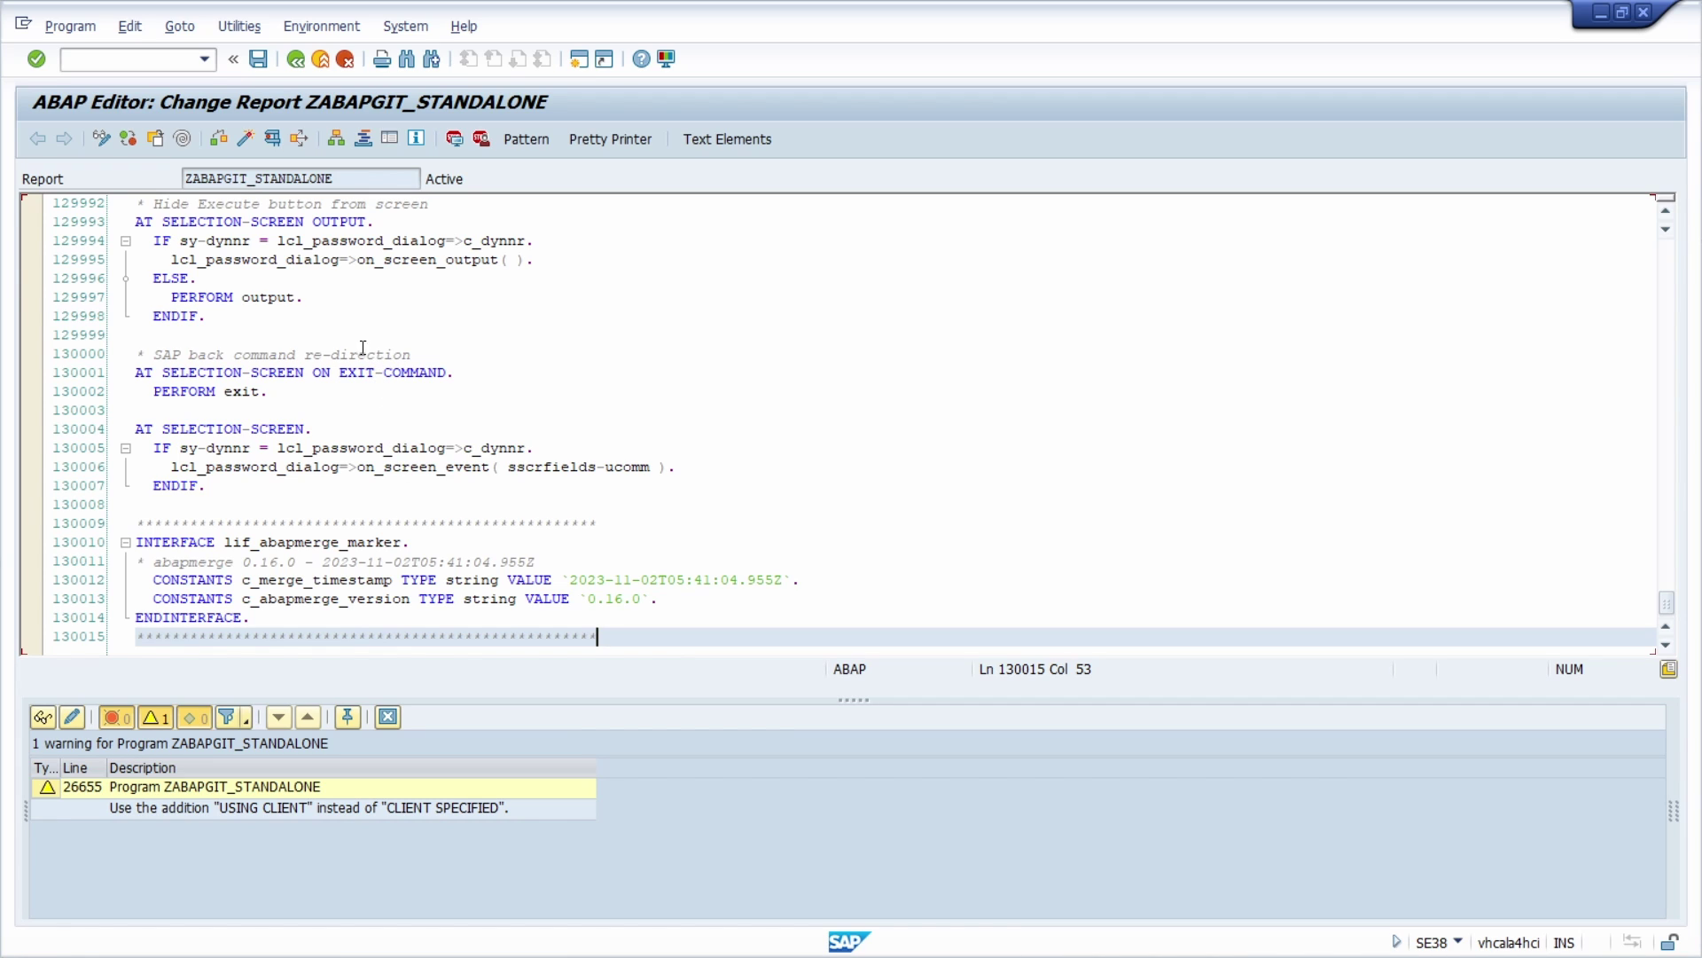
click(238, 26)
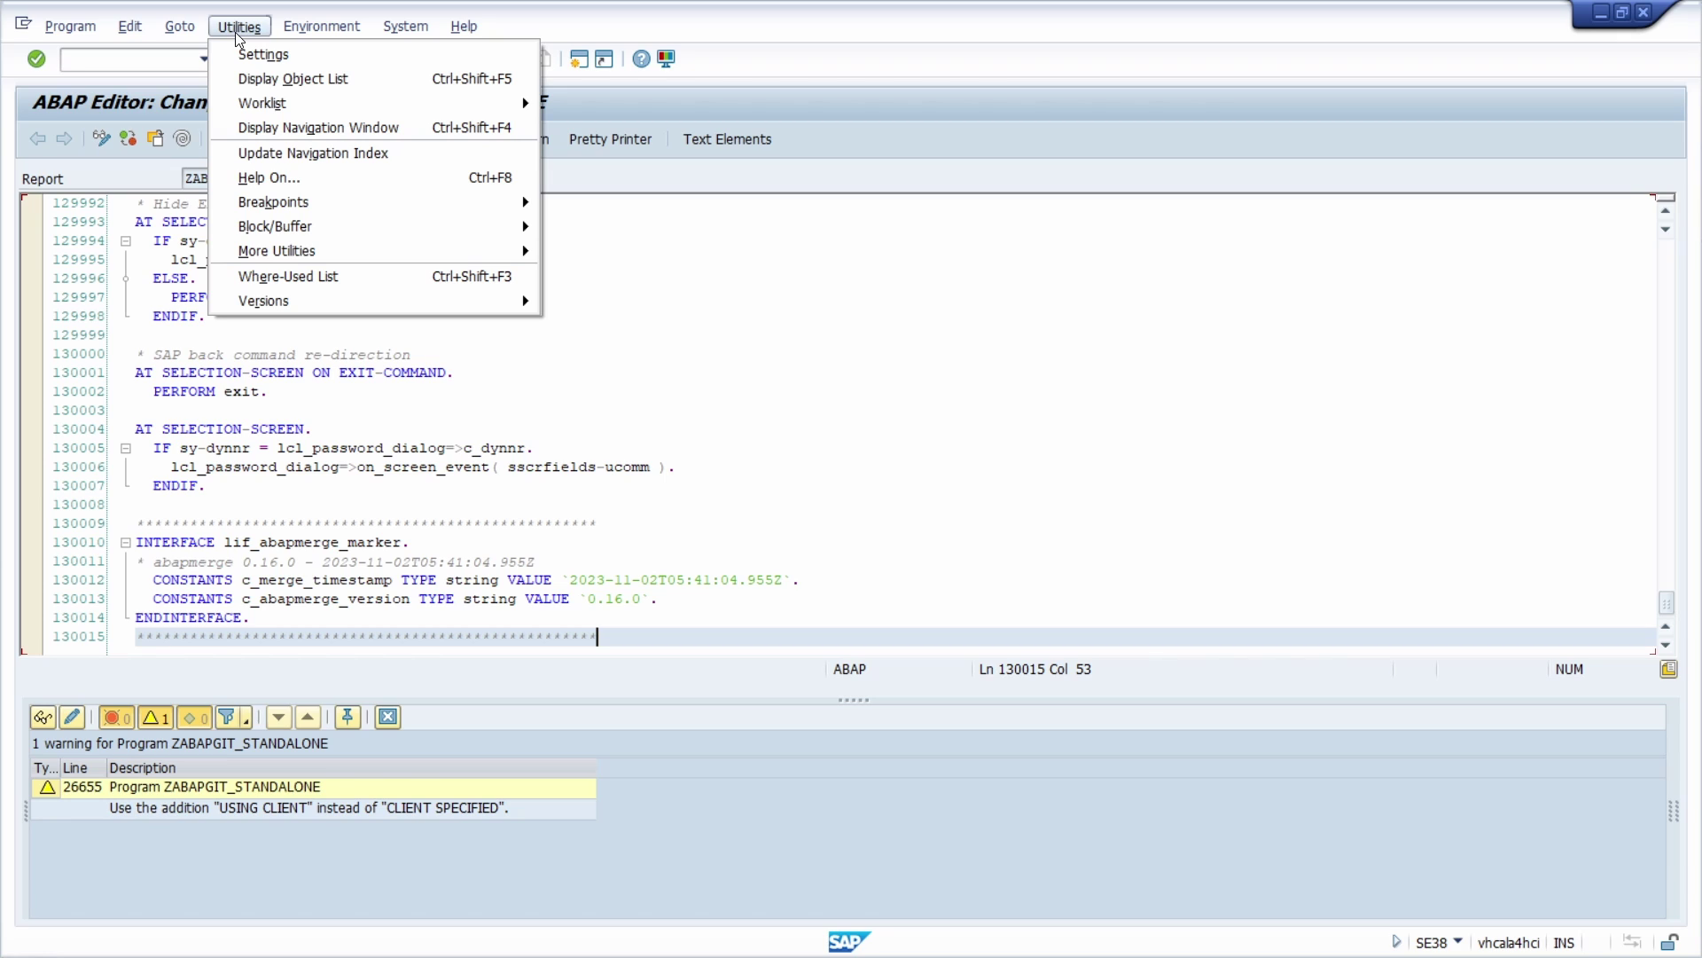
mouse_move(435, 257)
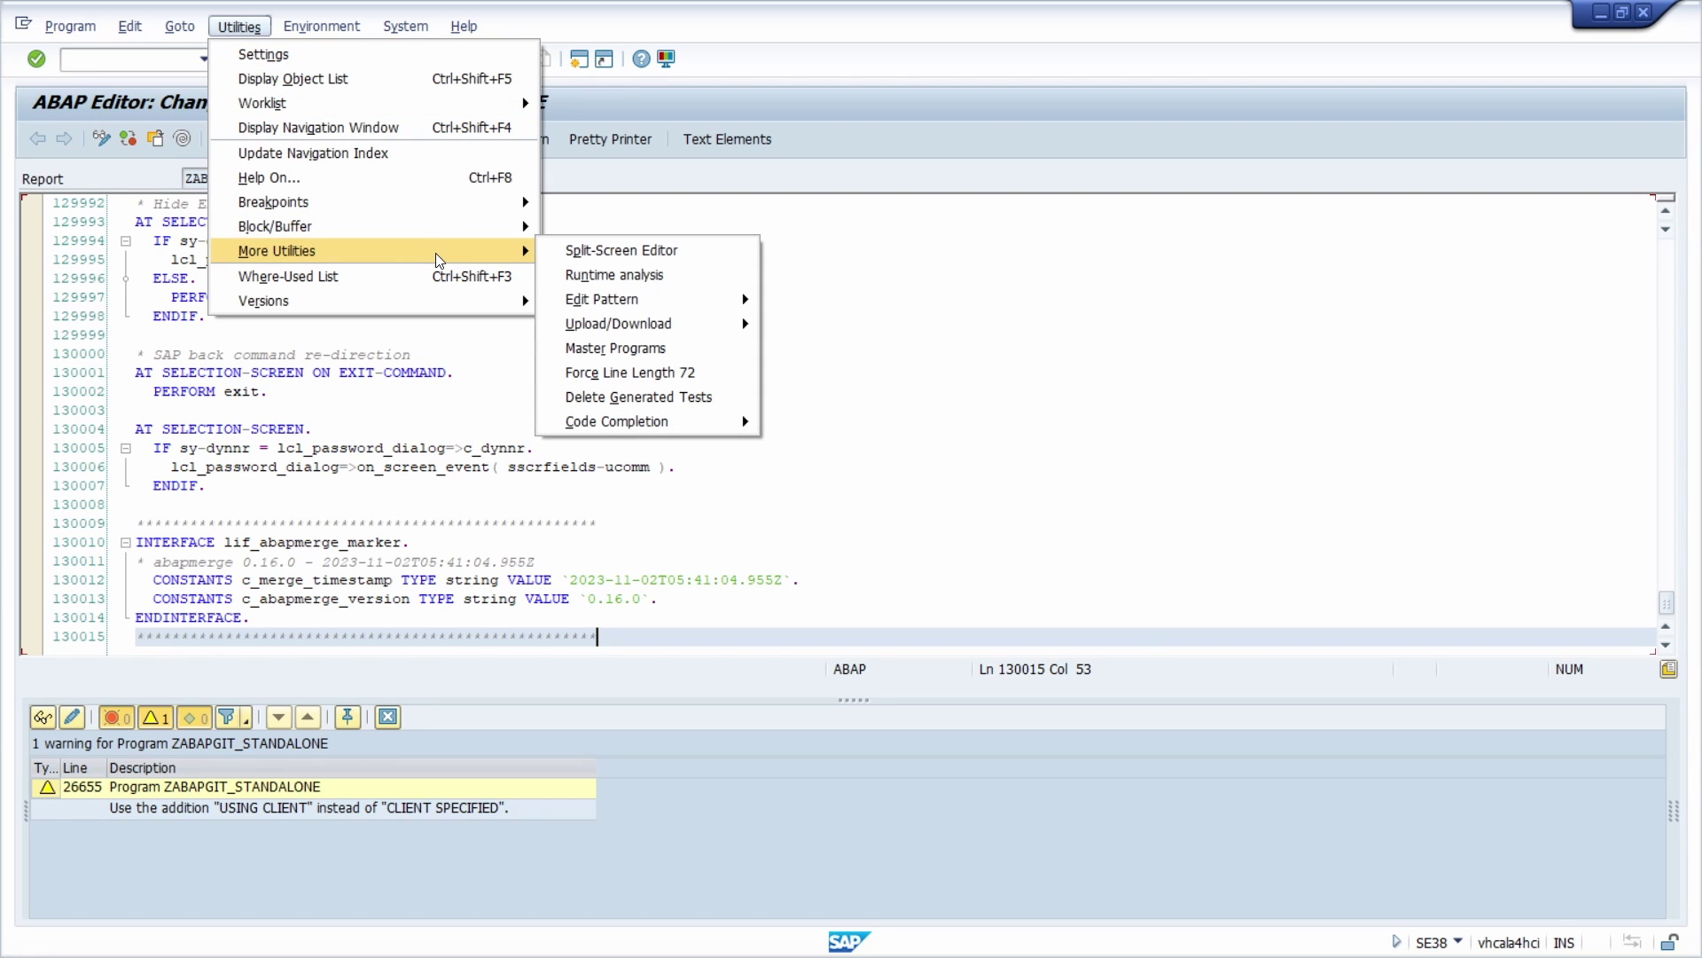
mouse_move(676, 330)
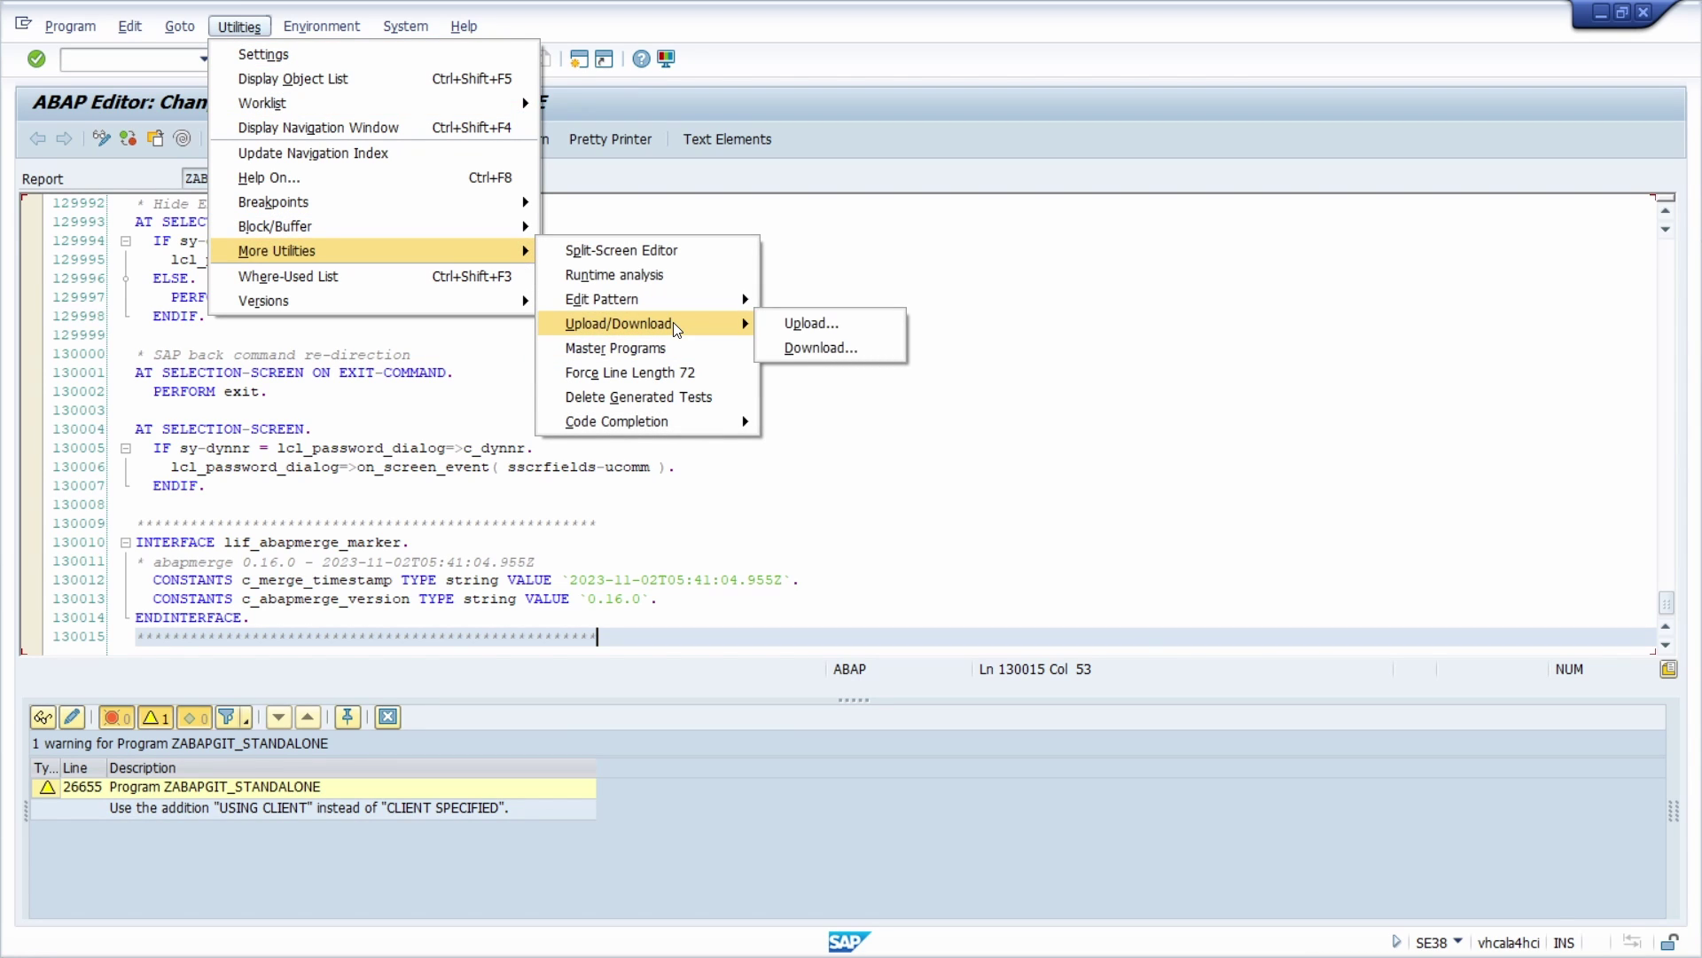
click(838, 324)
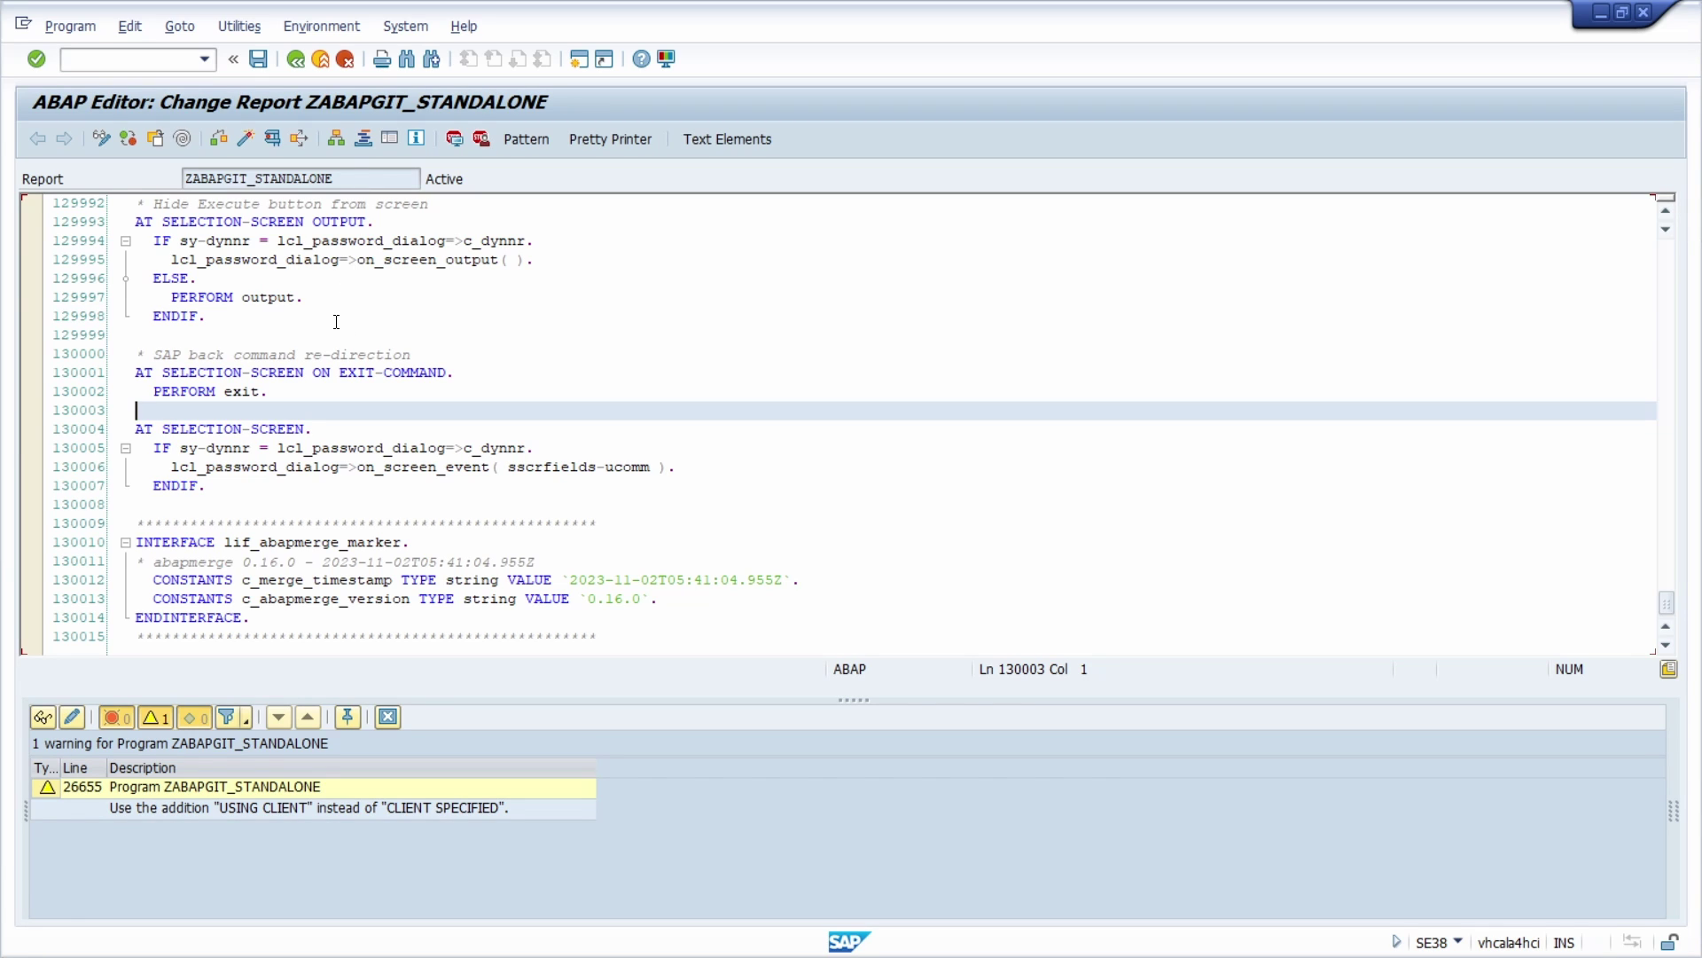
Step: Run ZABAPGIT_STANDALONE to bring up the abapGit Repository List
key(ctrl+F2)
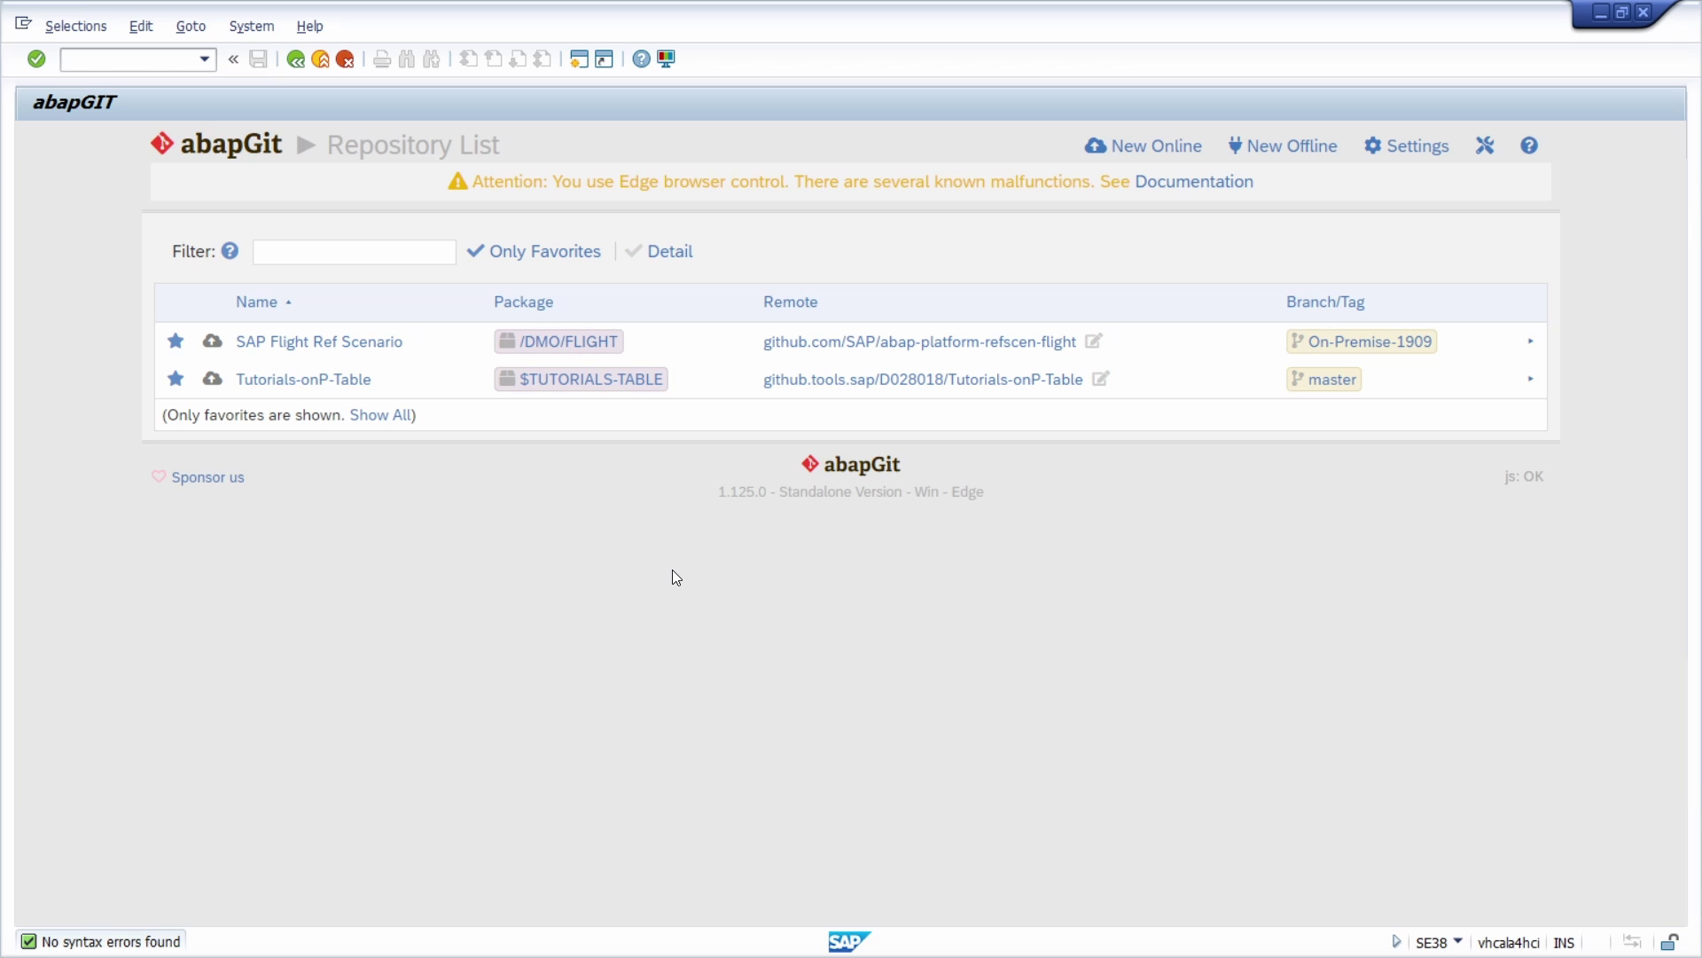
Step: Paste the abapGit GitHub URL, minus its trailing slash, into a new online repository form
click(1137, 149)
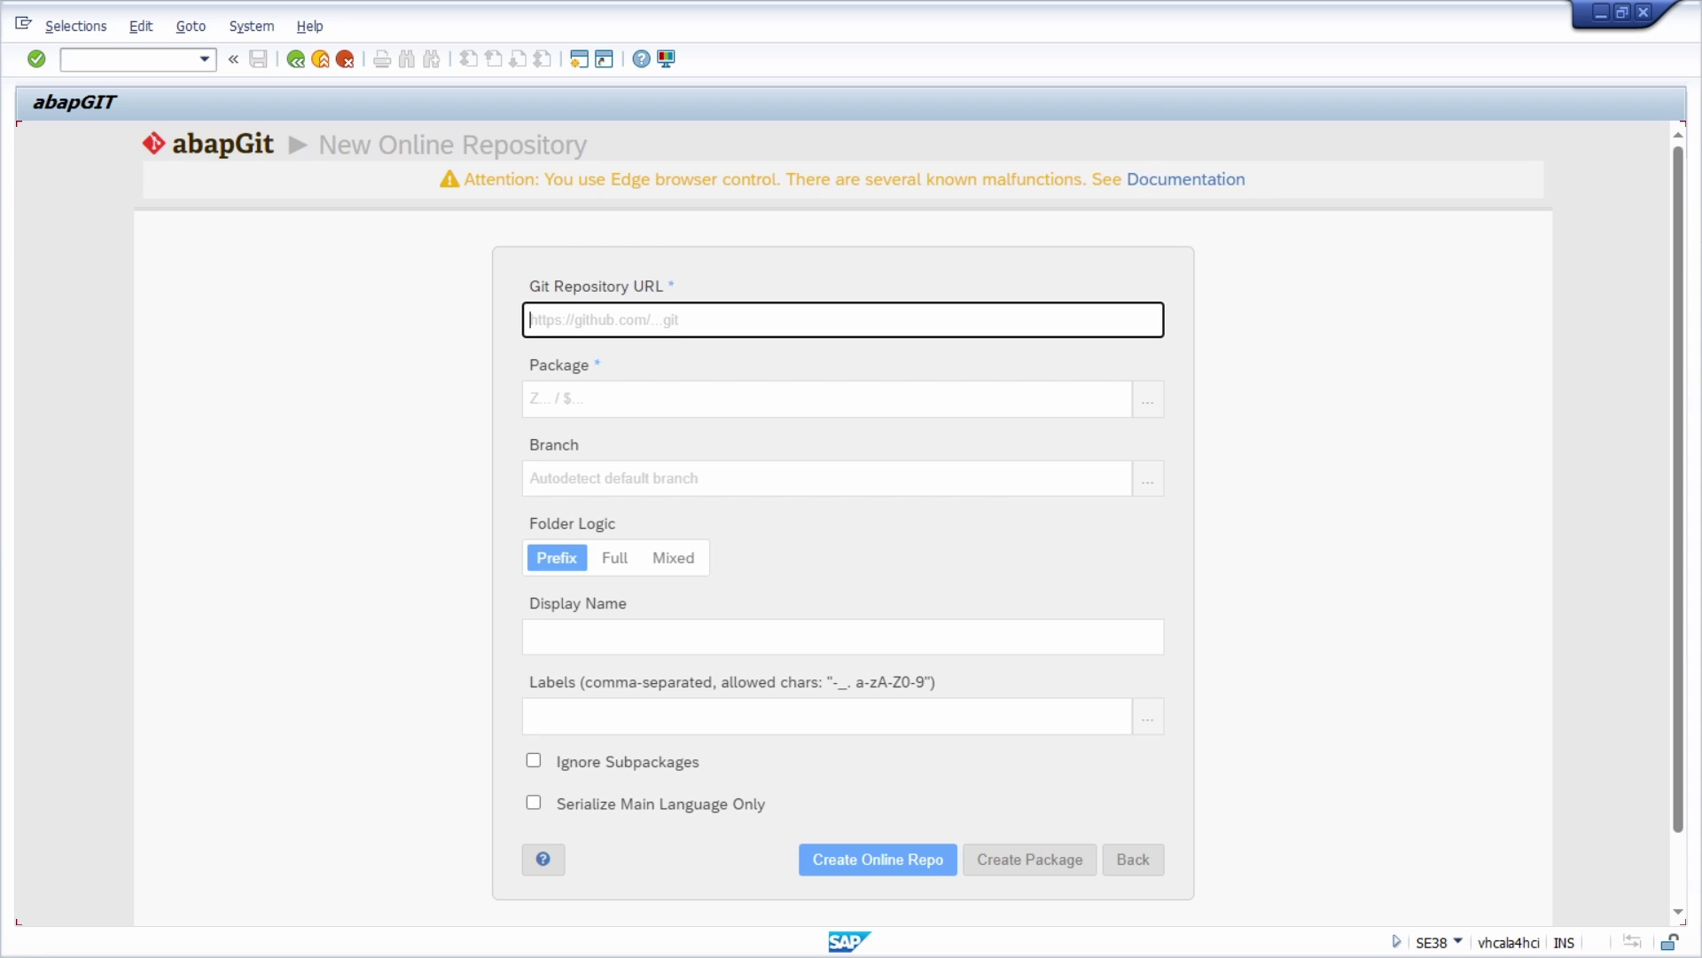
key(alt+Tab)
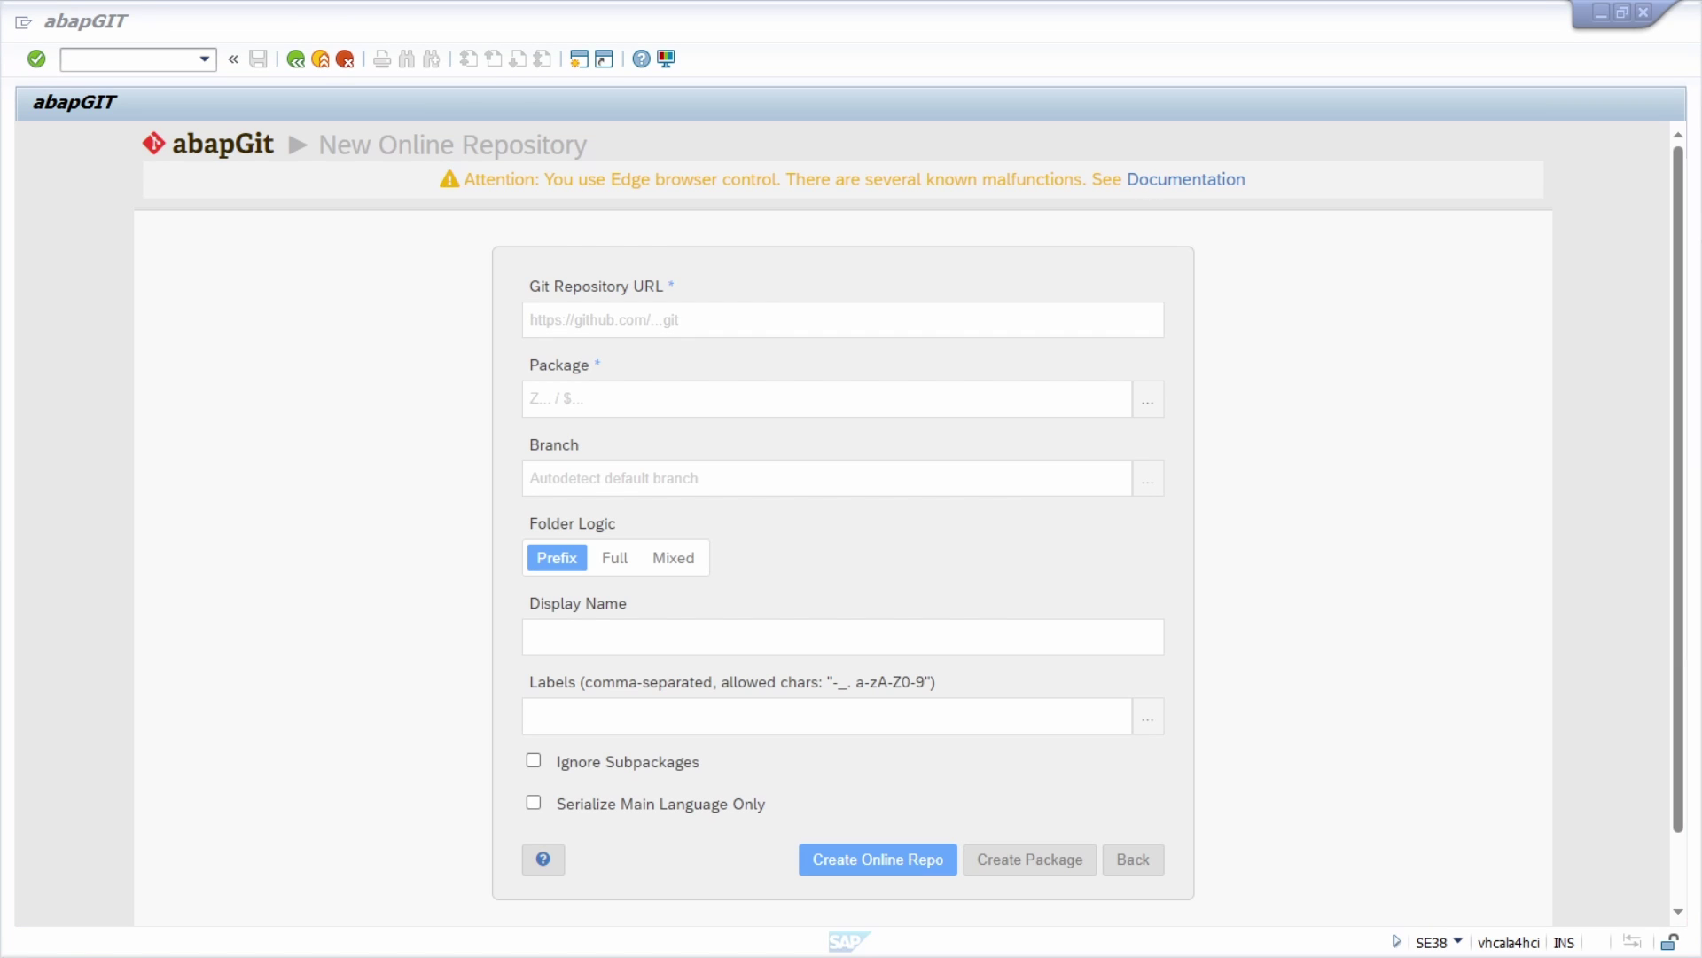
click(638, 327)
text(https://github.com/abapGit/abapGit)
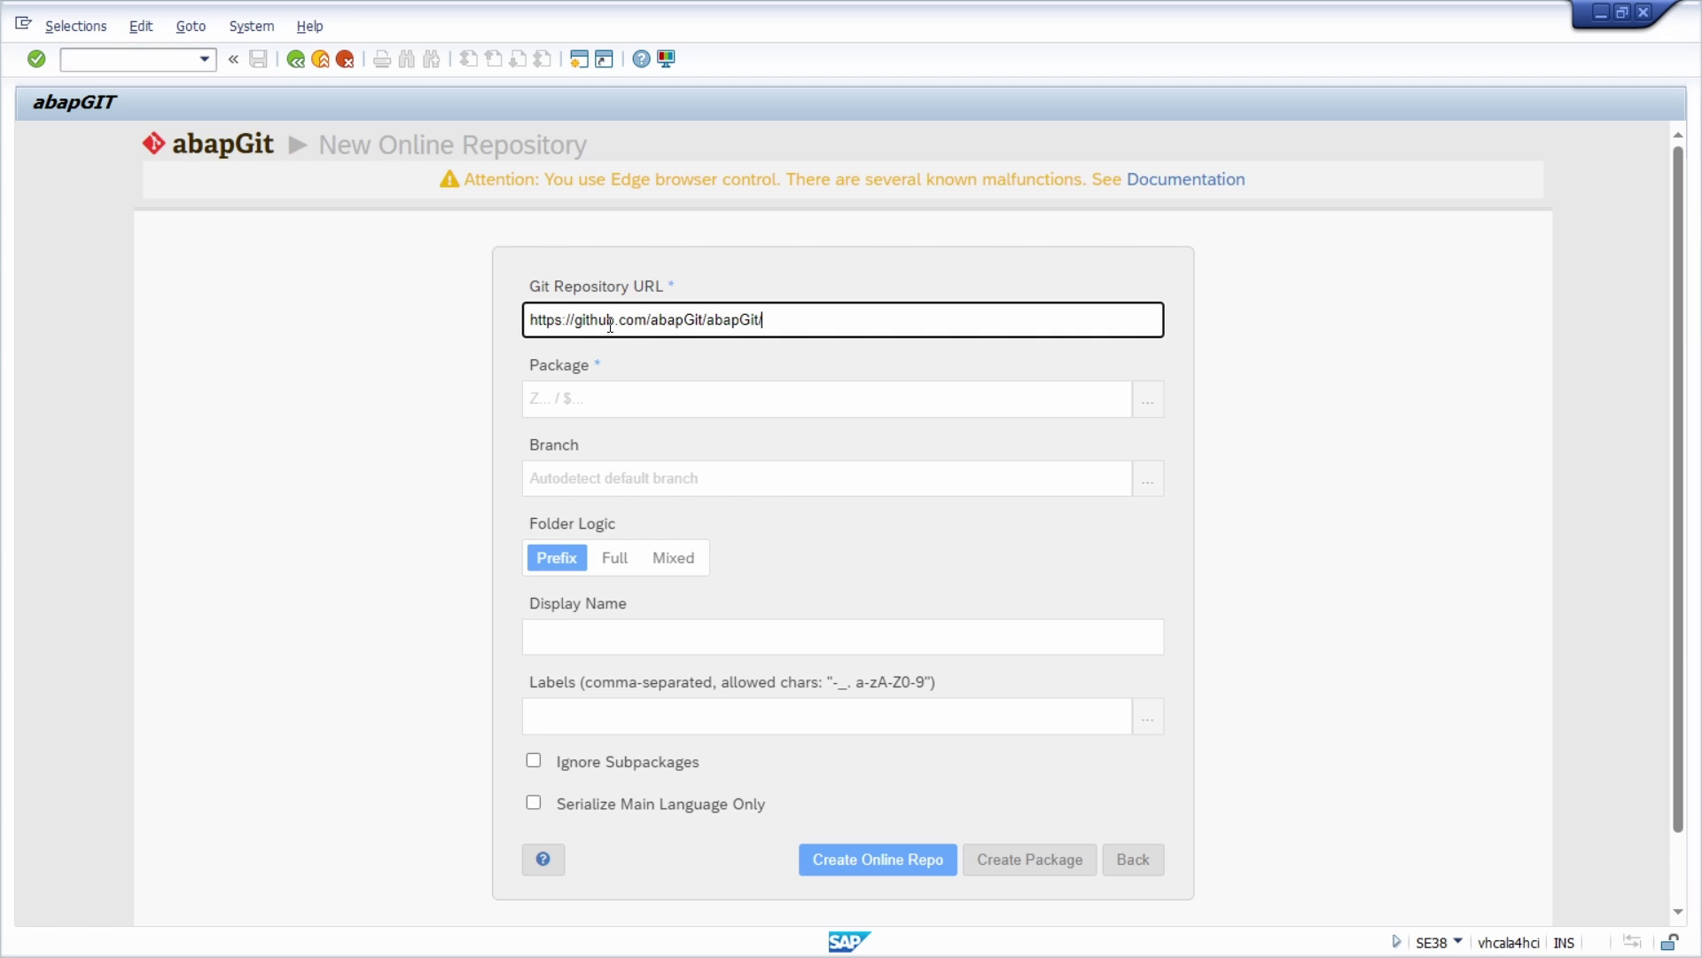
key(BackSpace)
Step: Change the package from $TMP to $ABAPGIT and try creating the online repository
click(568, 399)
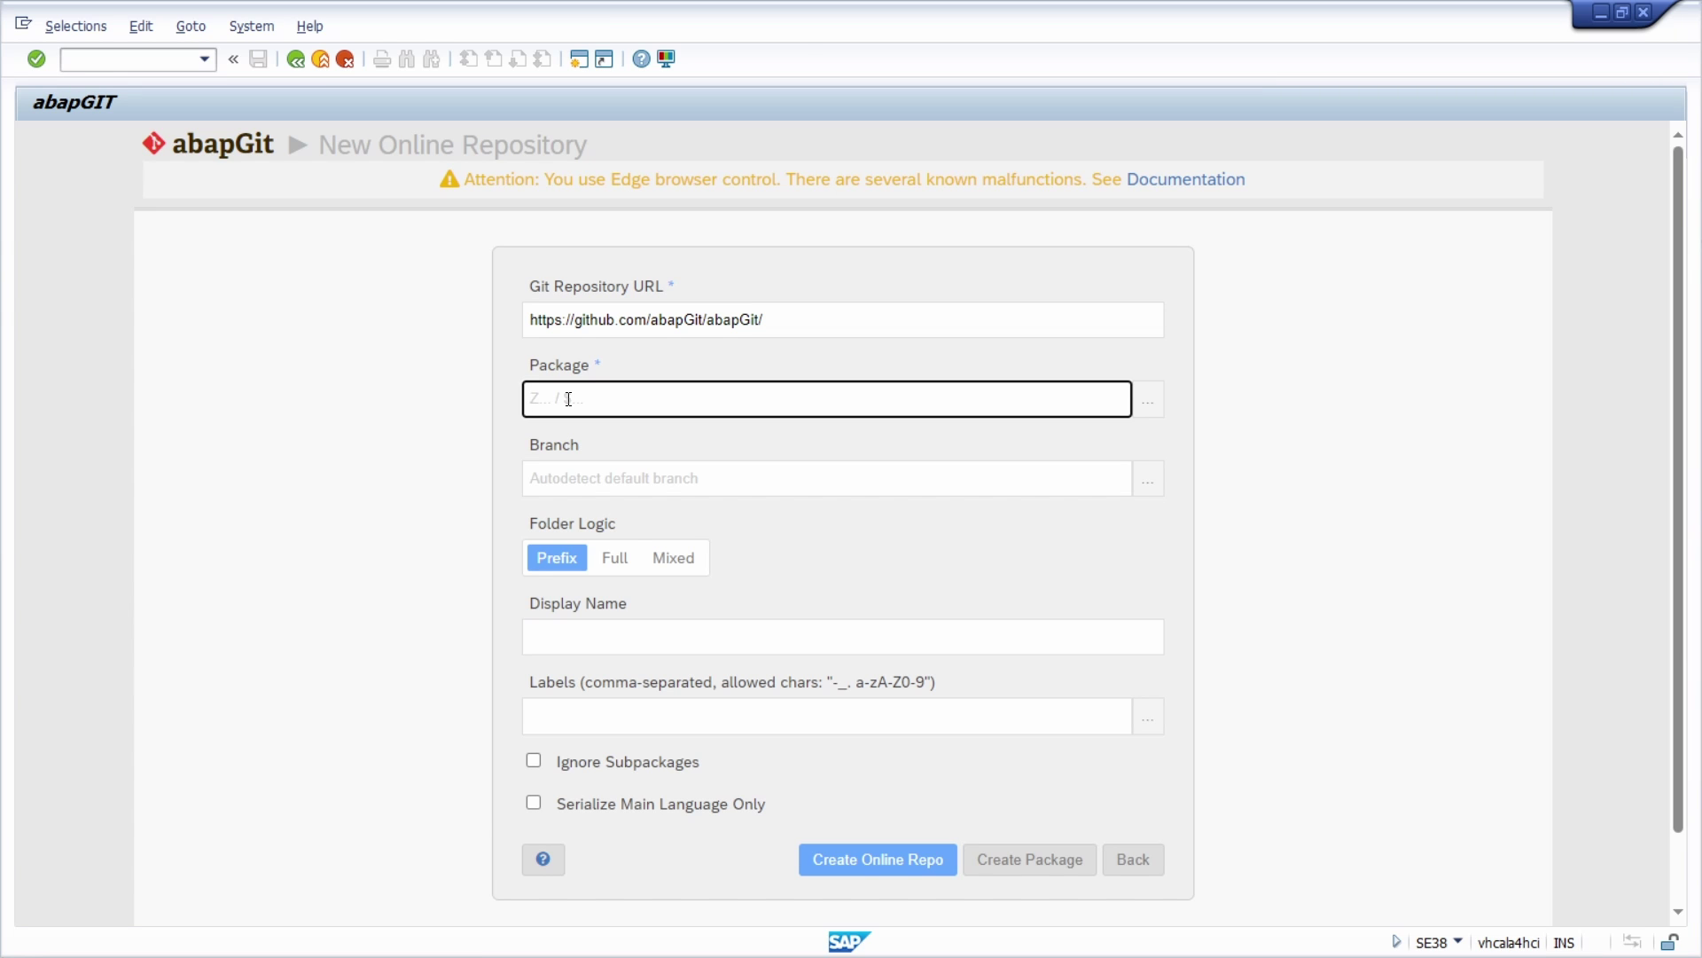
click(568, 400)
double_click(553, 401)
text(ABAPGIT)
click(891, 869)
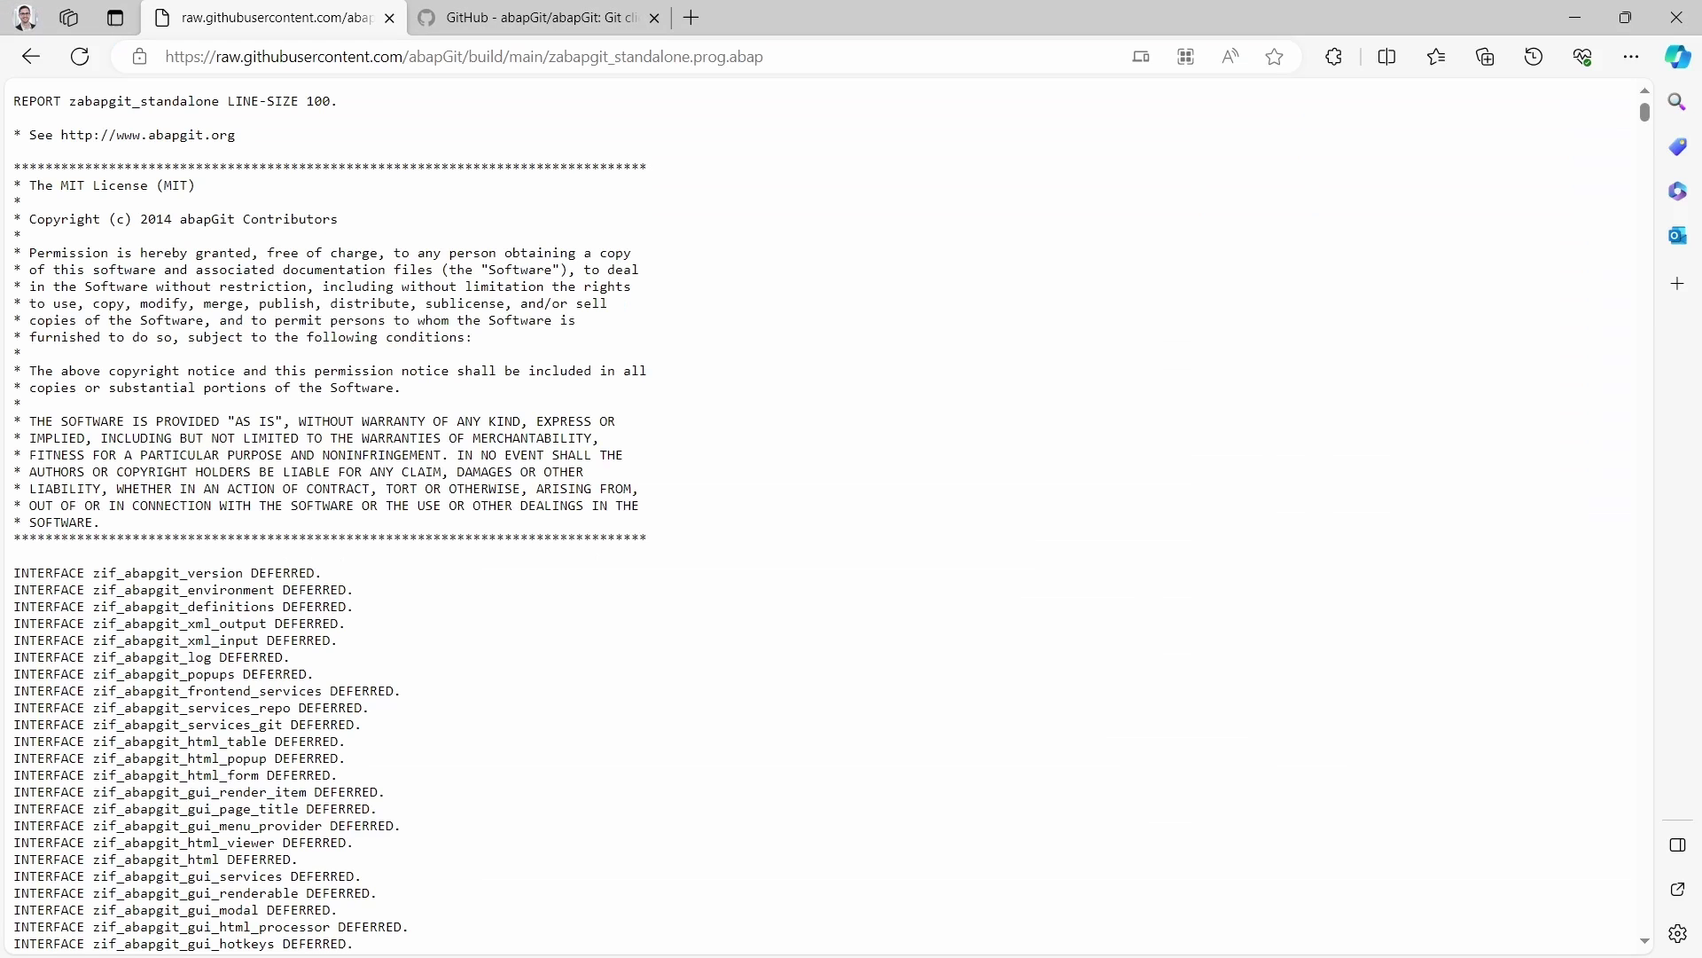
Step: Download the abapGit repository from GitHub as abapGit-main.zip
click(514, 20)
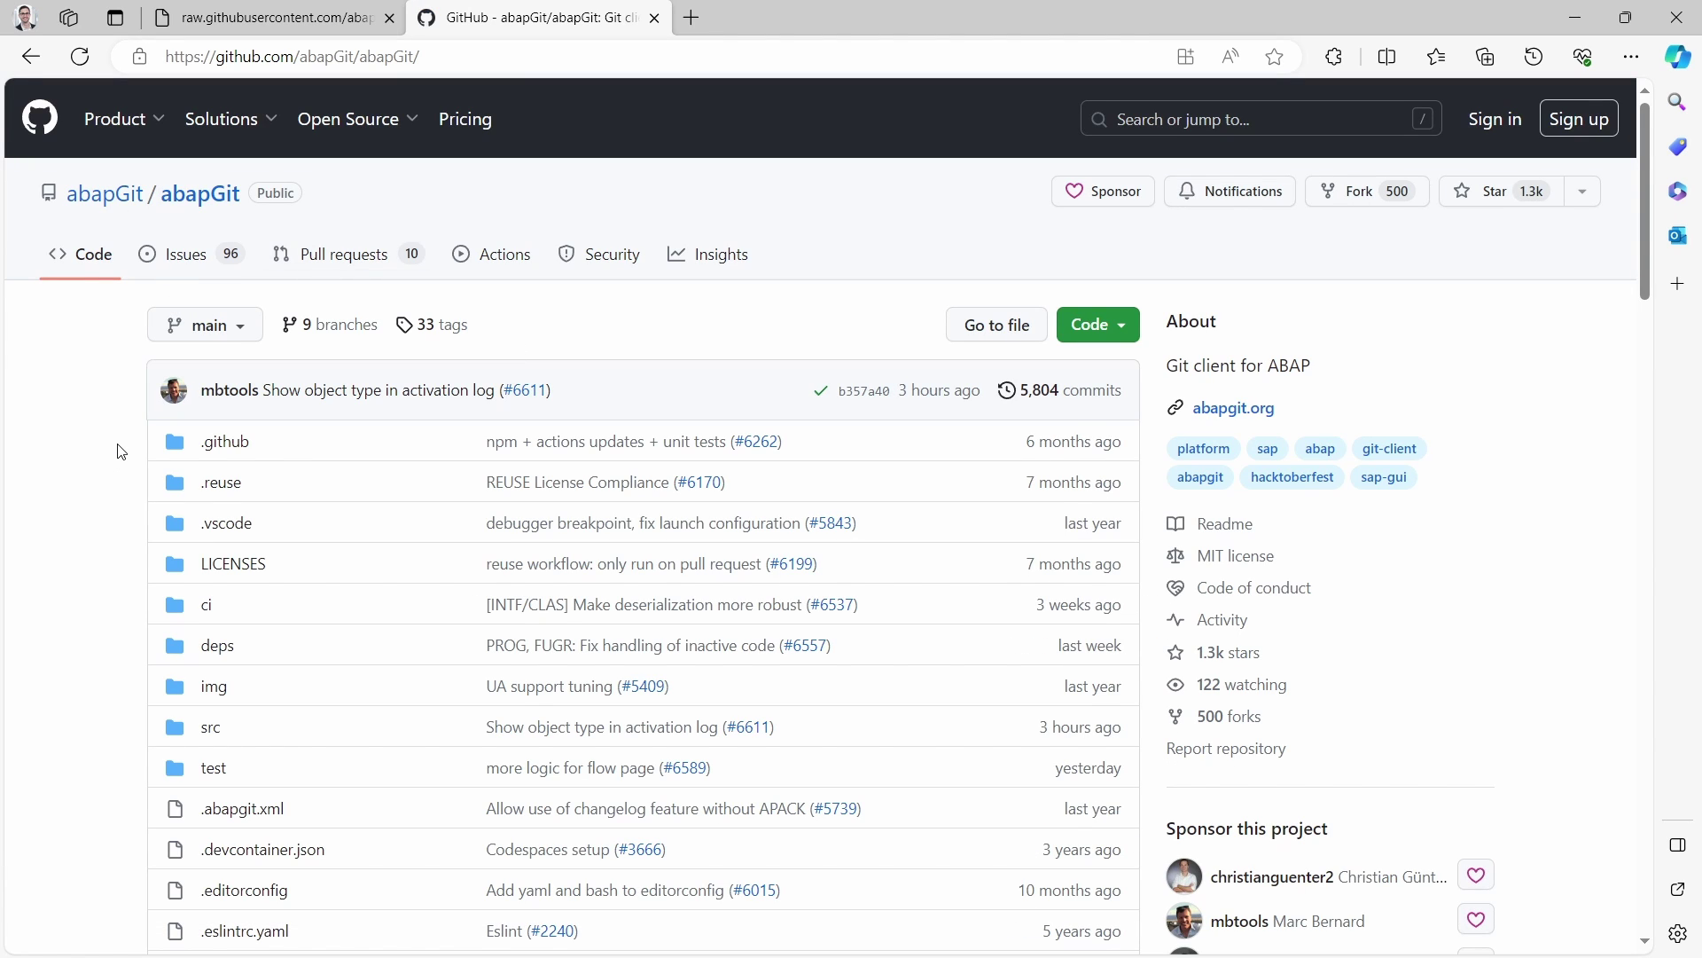
click(1123, 324)
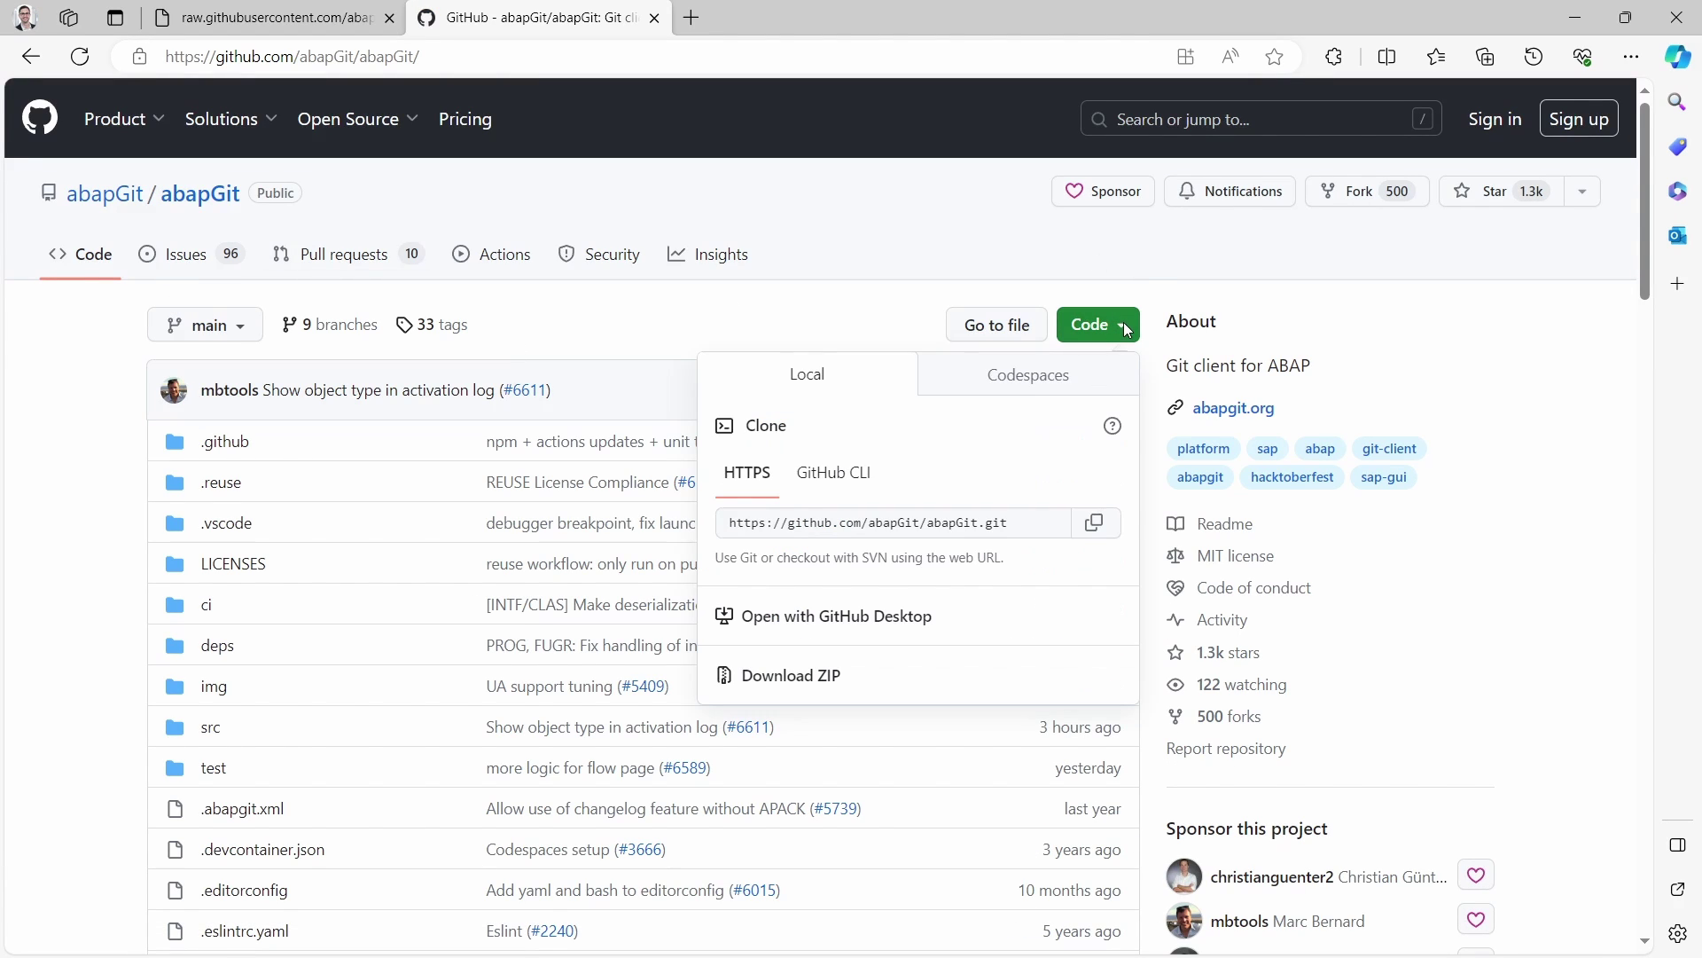
click(873, 678)
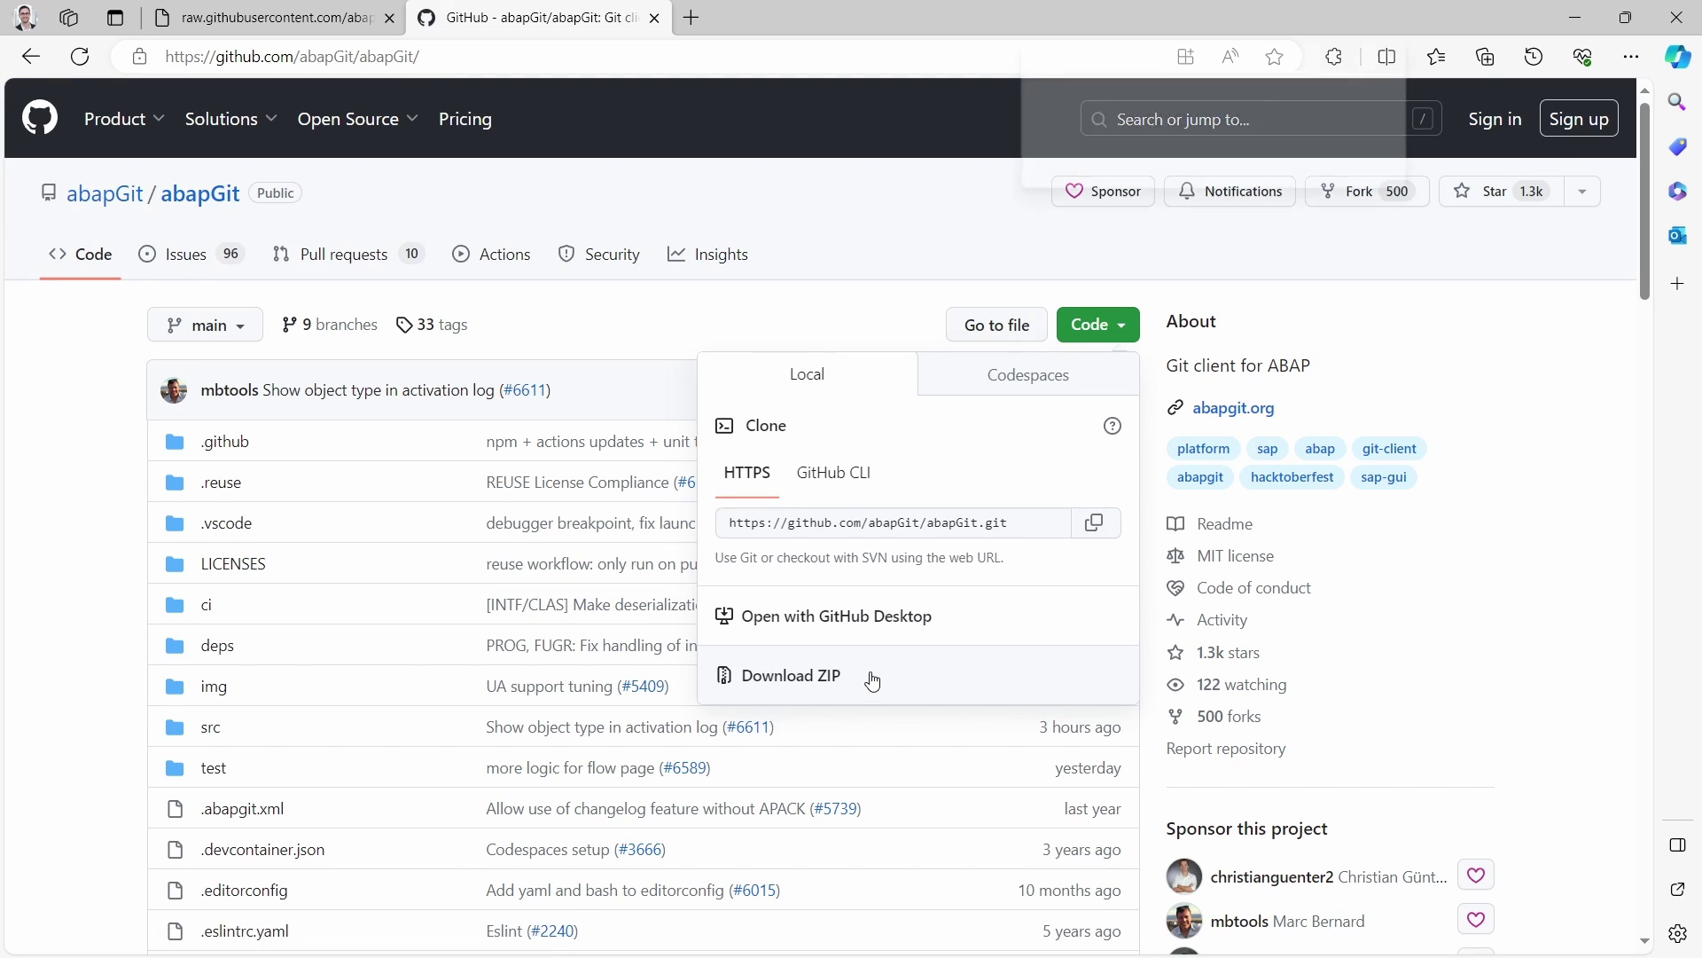
mouse_move(1281, 142)
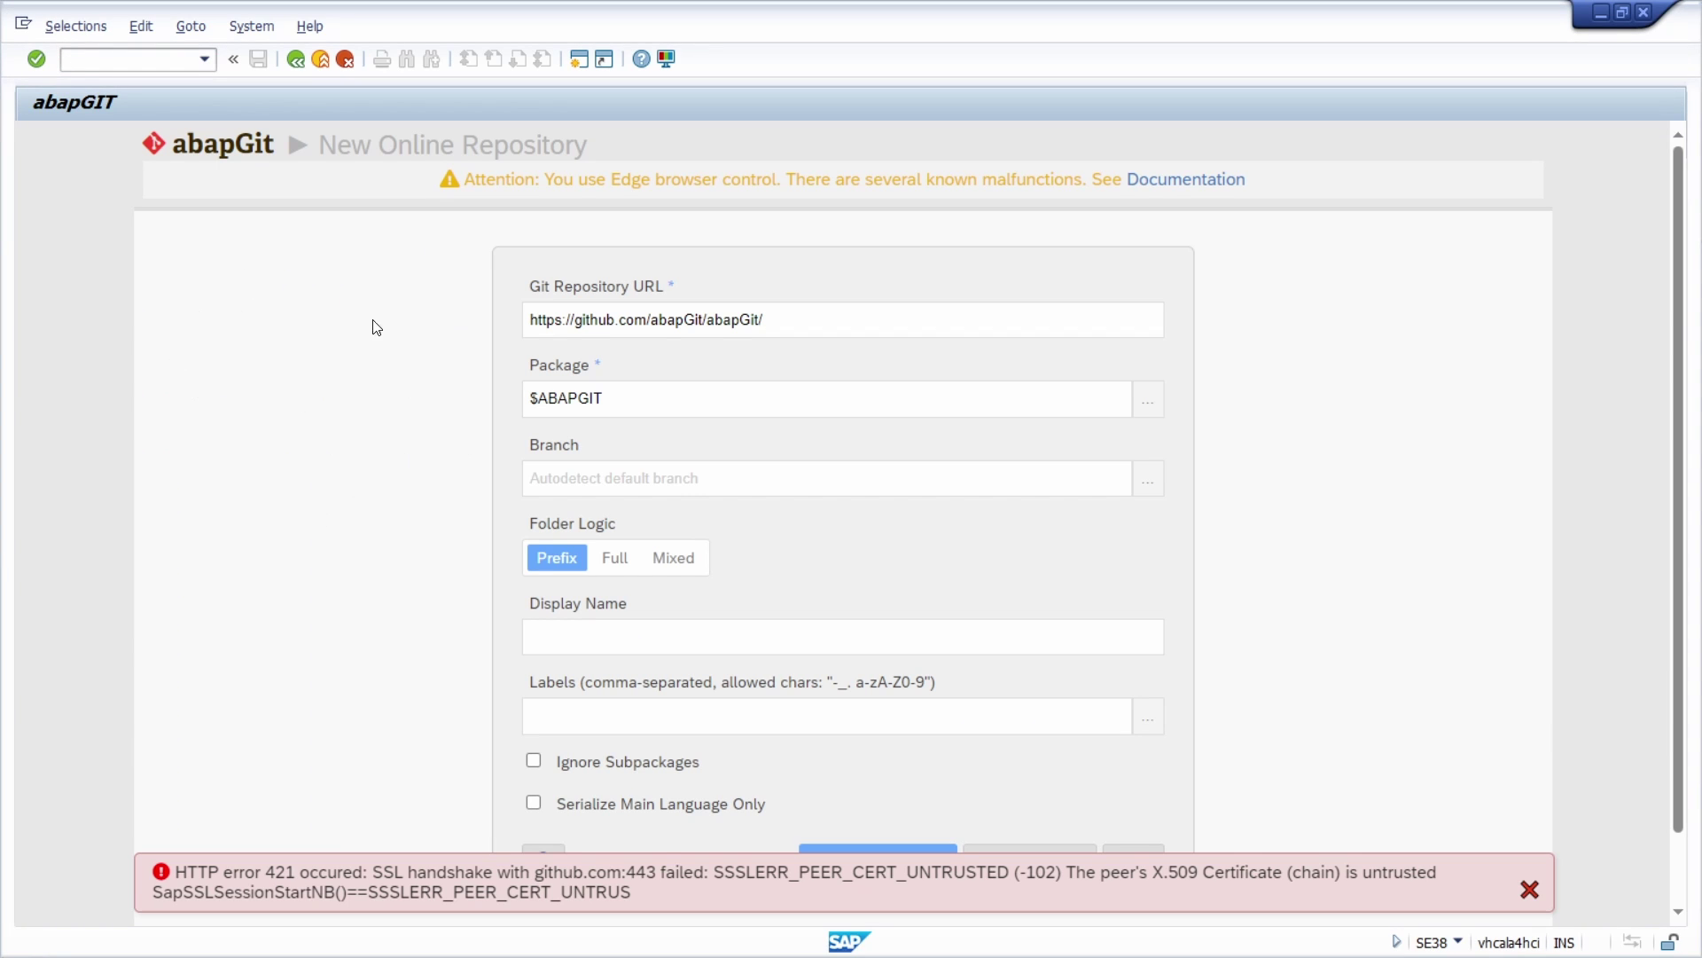
Step: Dismiss the SSL handshake error and return to the repository list
click(1531, 889)
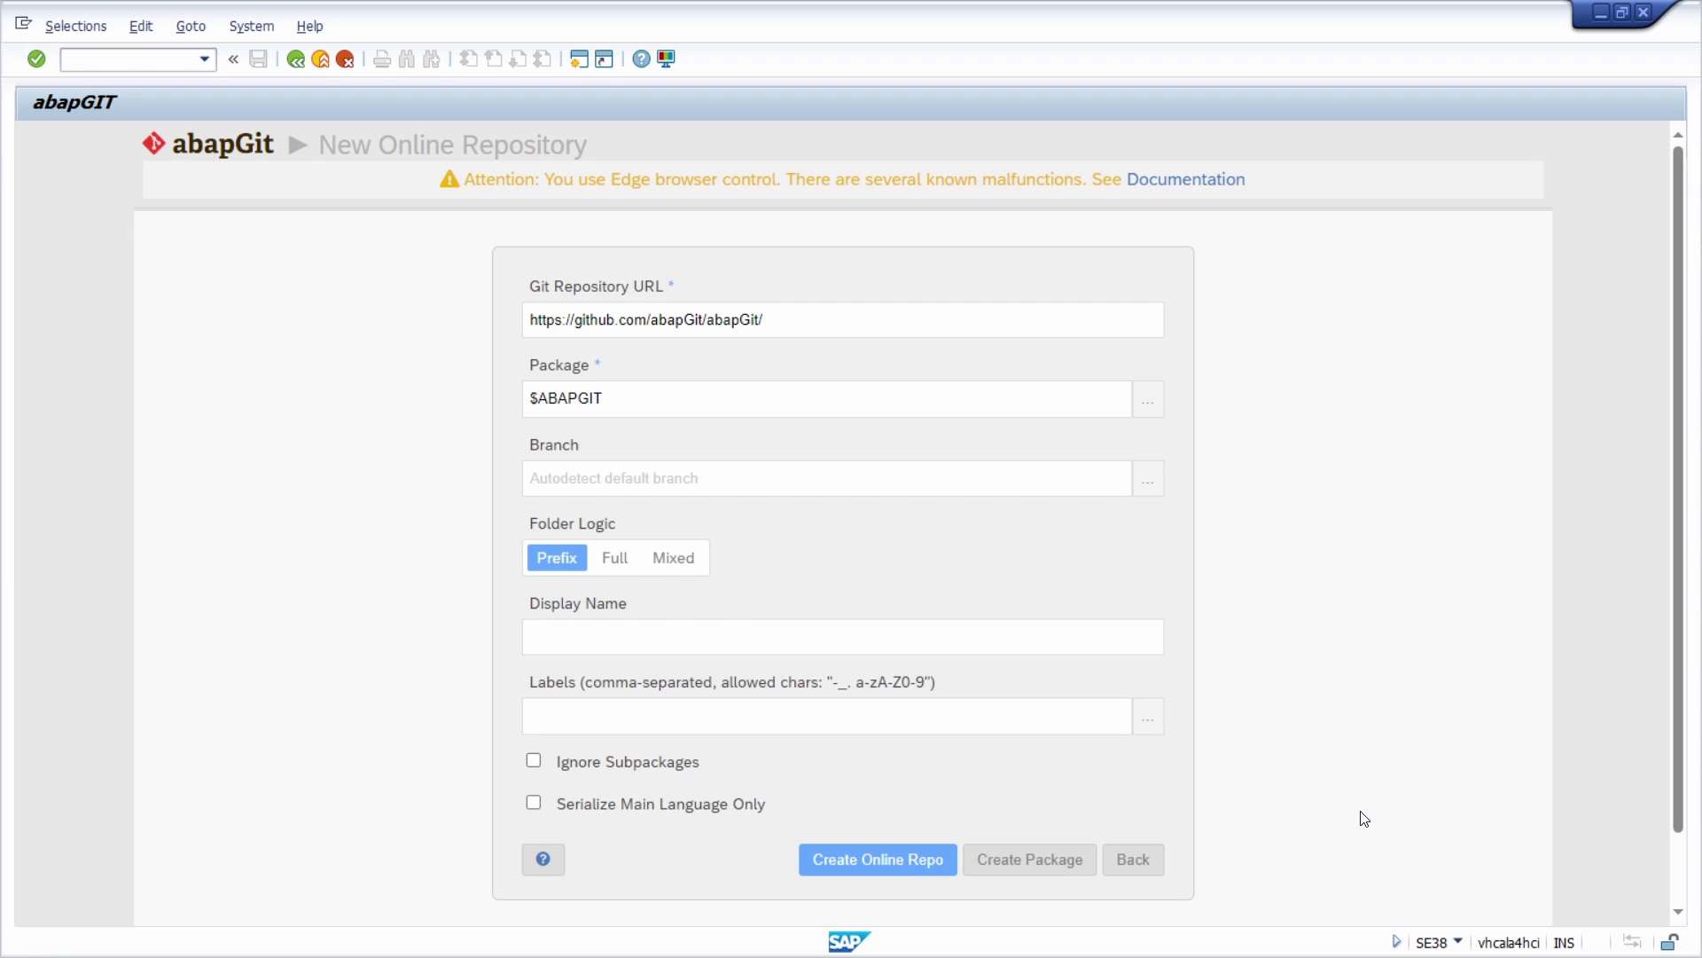
scroll(1241, 825, down, 1)
click(1144, 798)
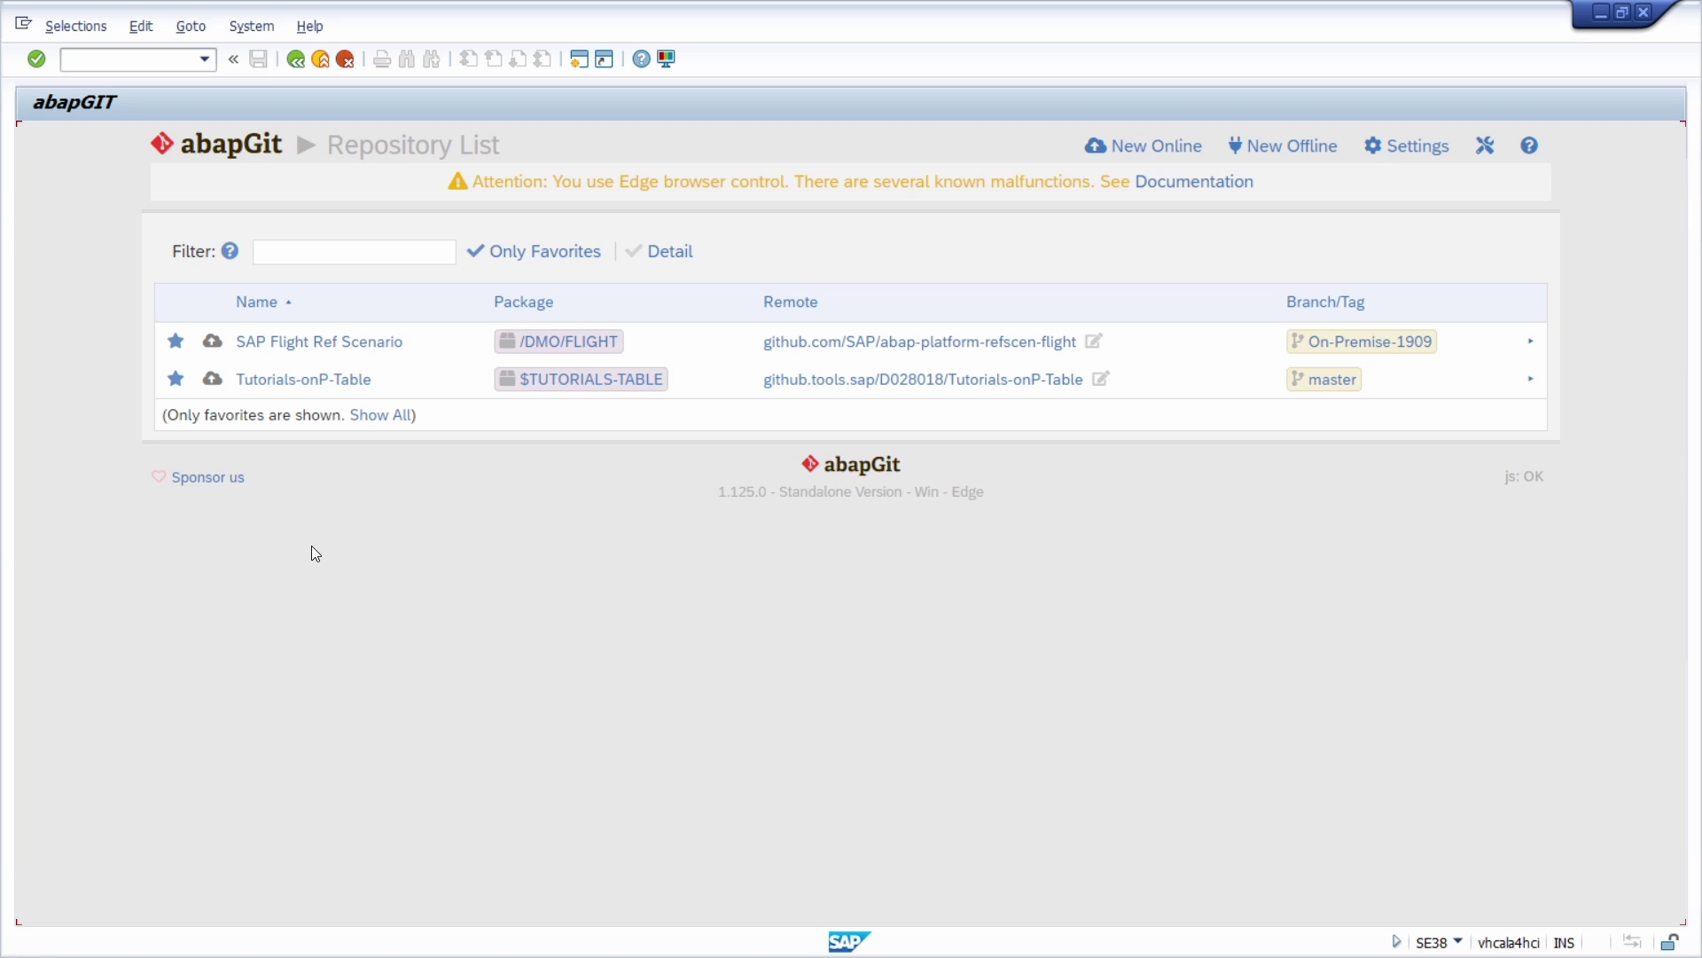
Step: Create an offline repository named 'abapGit' in package $ABAPGIT
click(1281, 148)
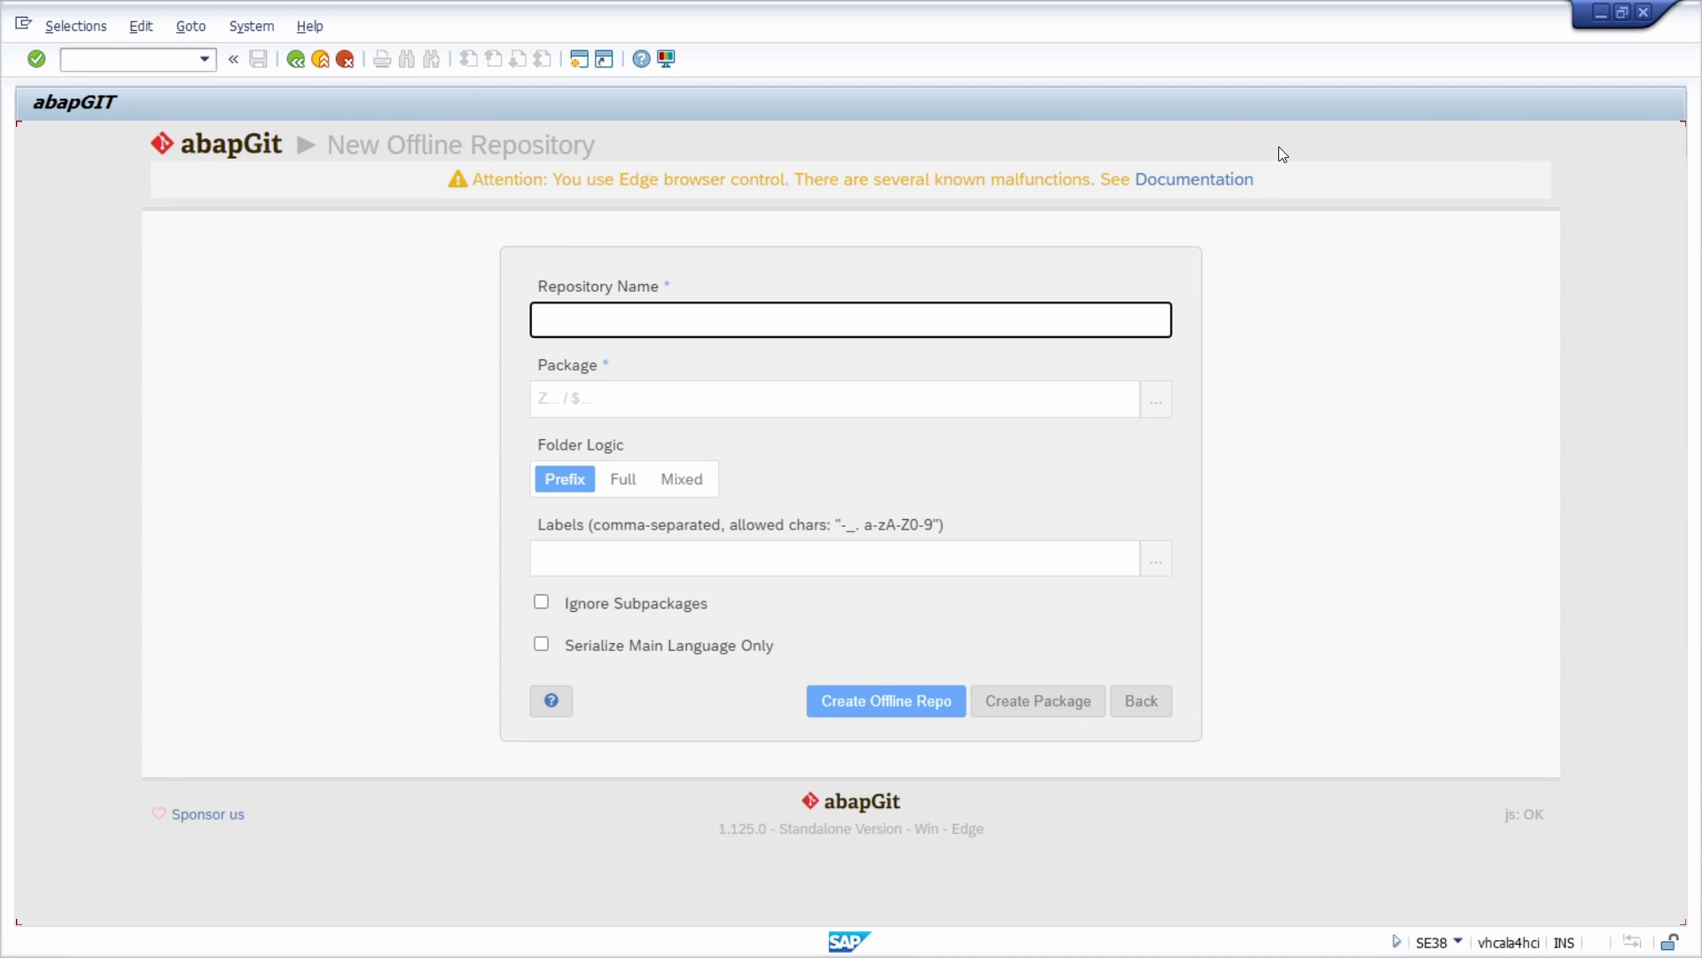
click(586, 320)
text(abapGIT)
key(ctrl+a)
text(abapGit)
click(608, 401)
click(610, 475)
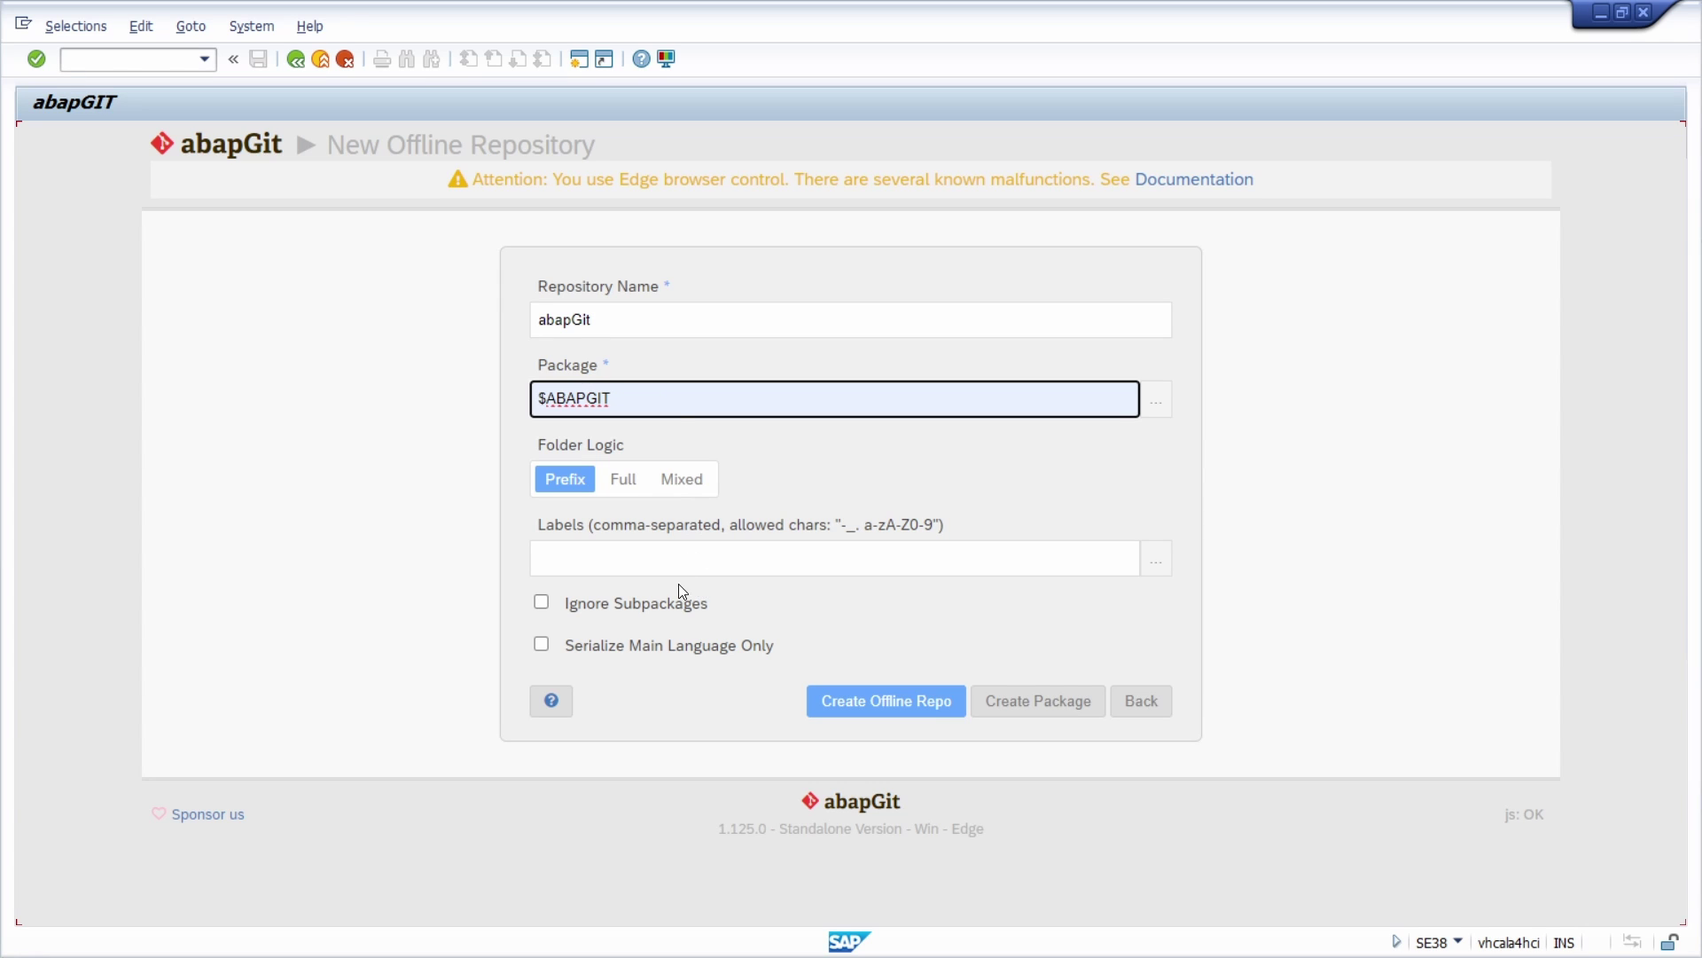
click(885, 702)
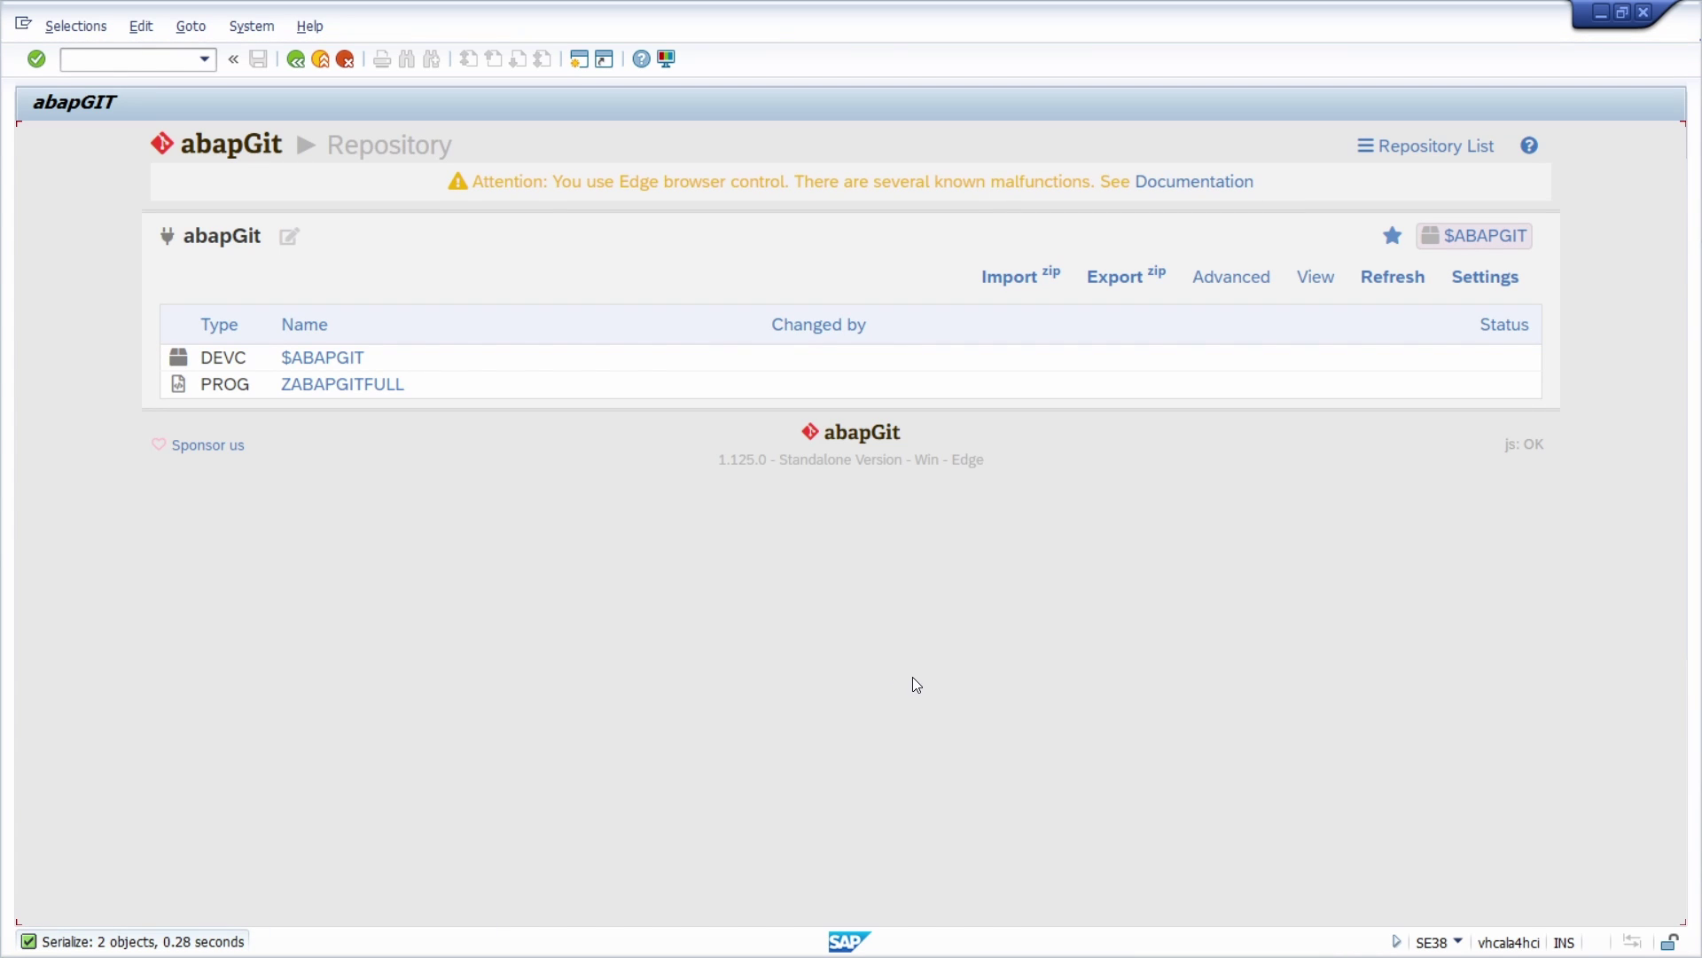
Step: Import abapGit-main.zip into the offline repository, always allowing access to the file
click(1020, 282)
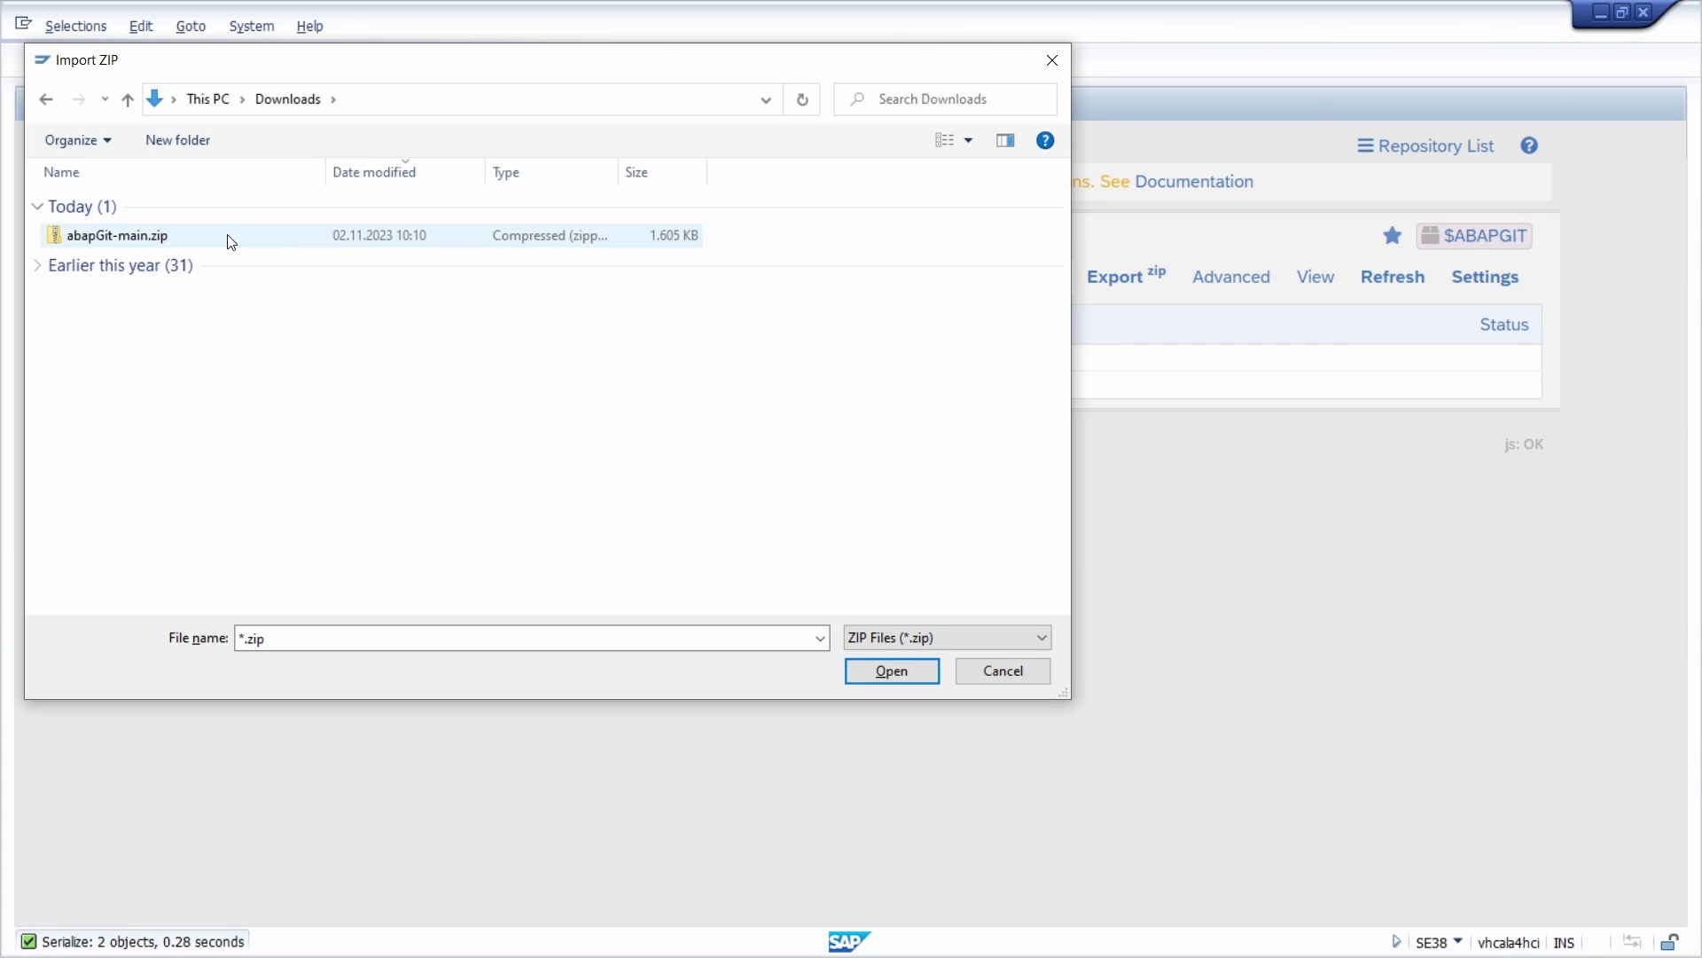
click(178, 241)
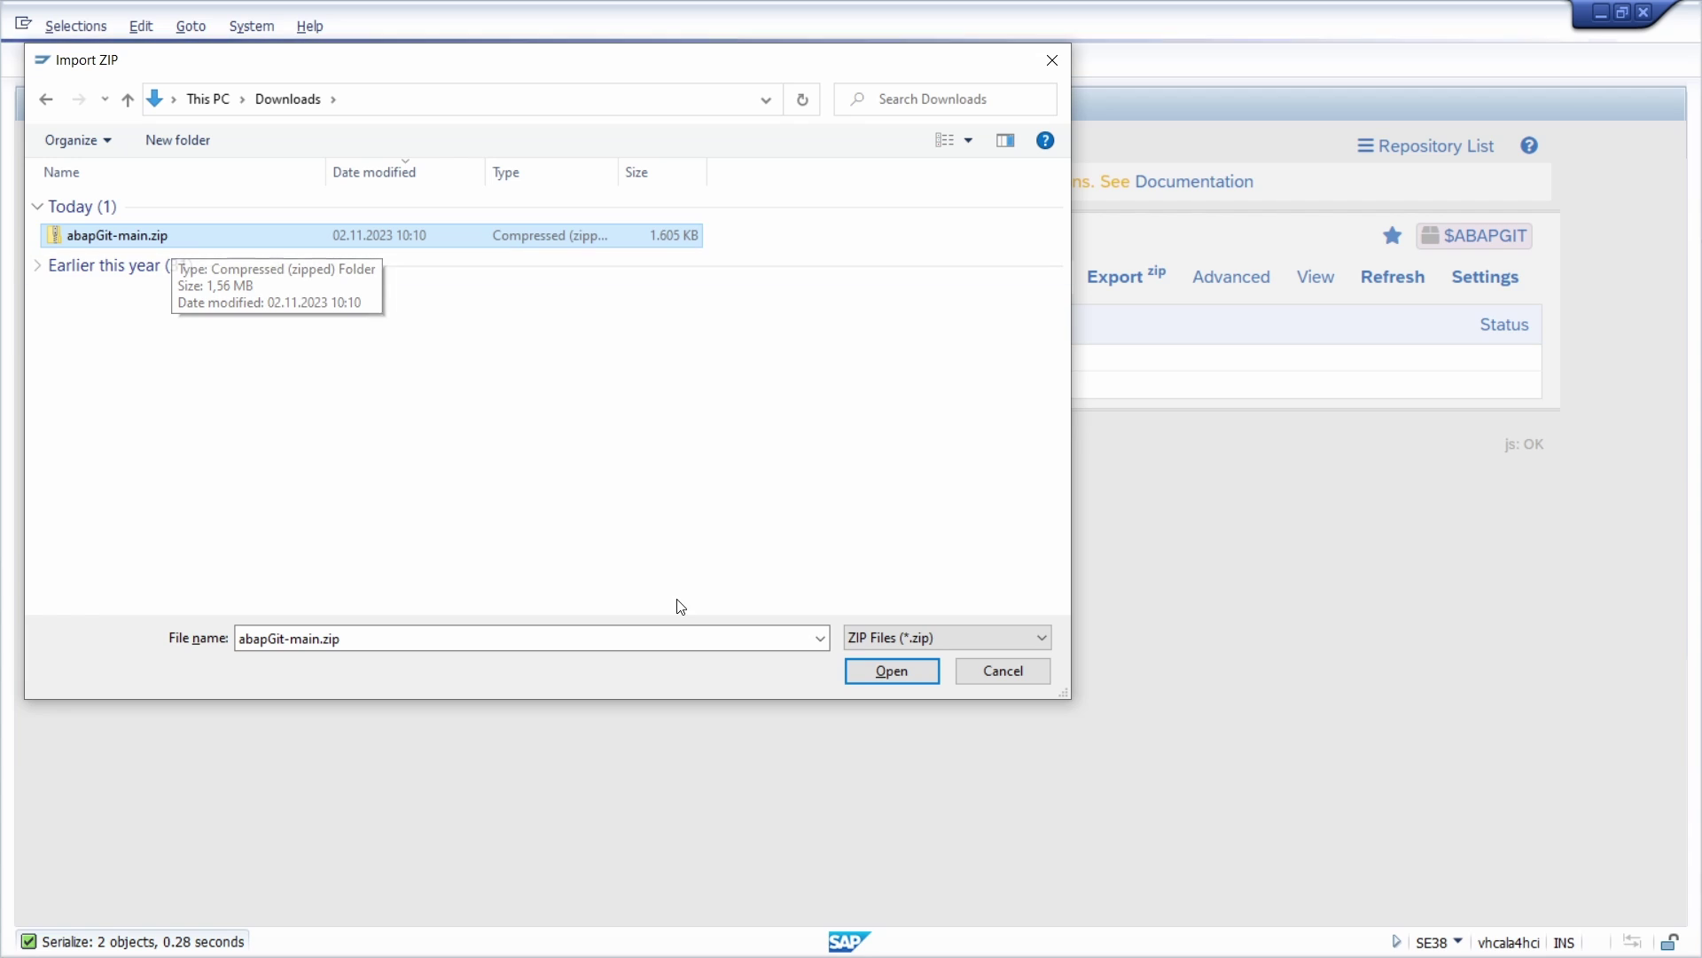
click(891, 672)
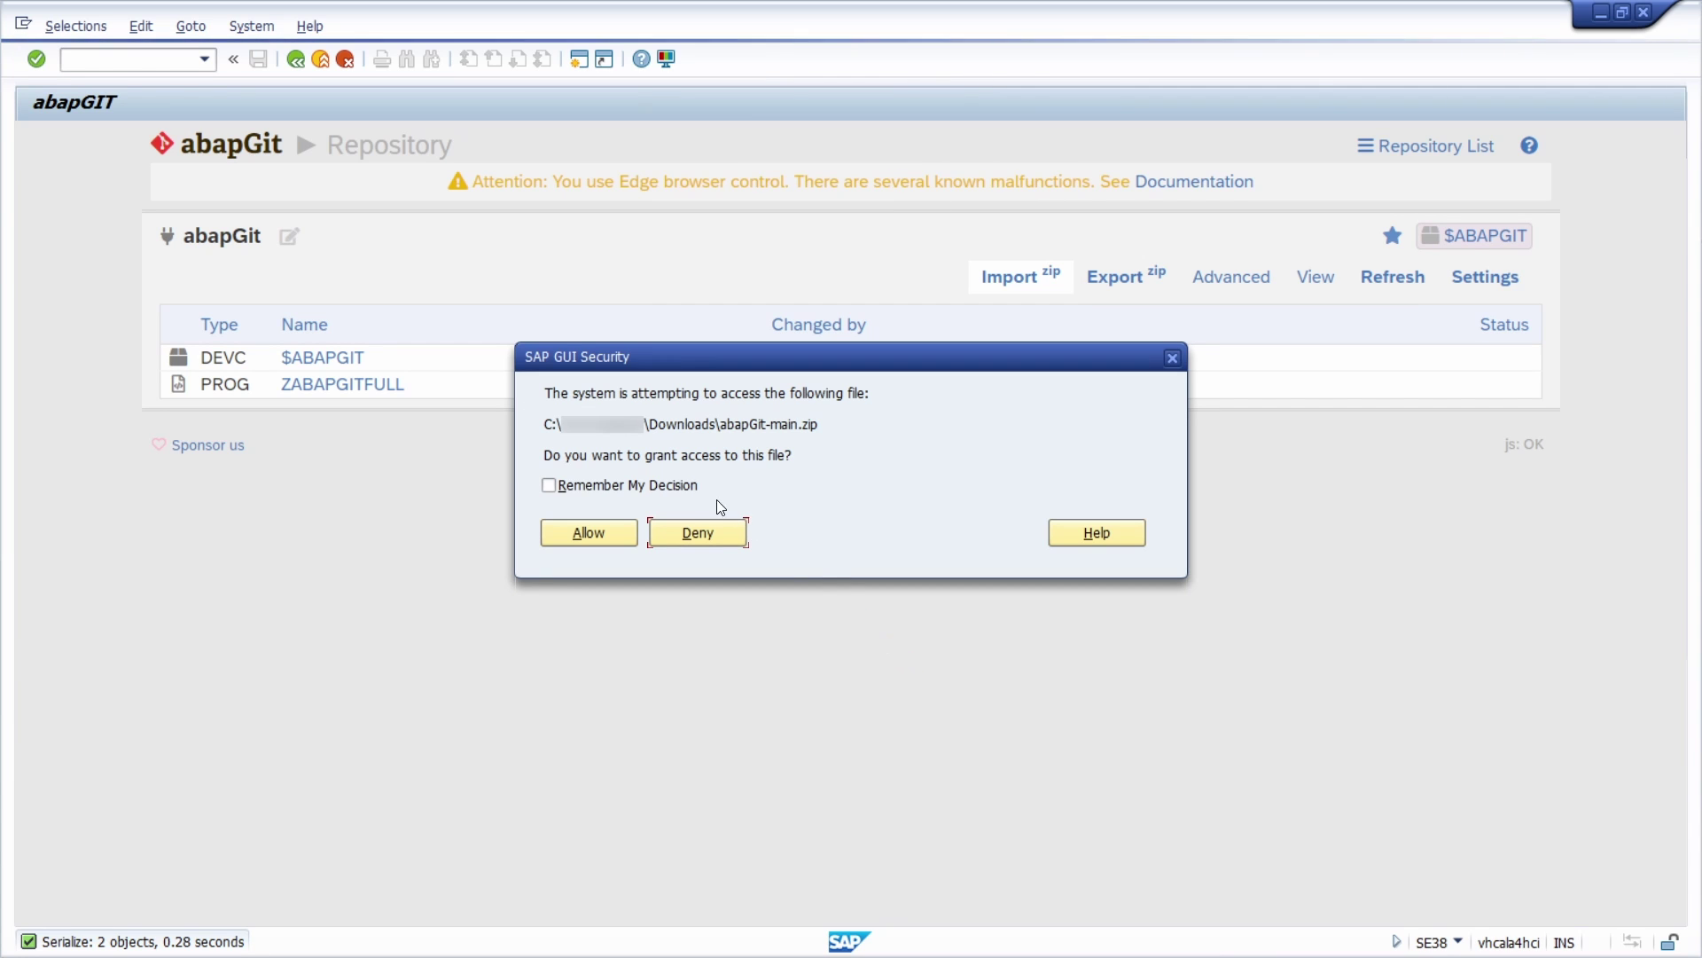
click(549, 486)
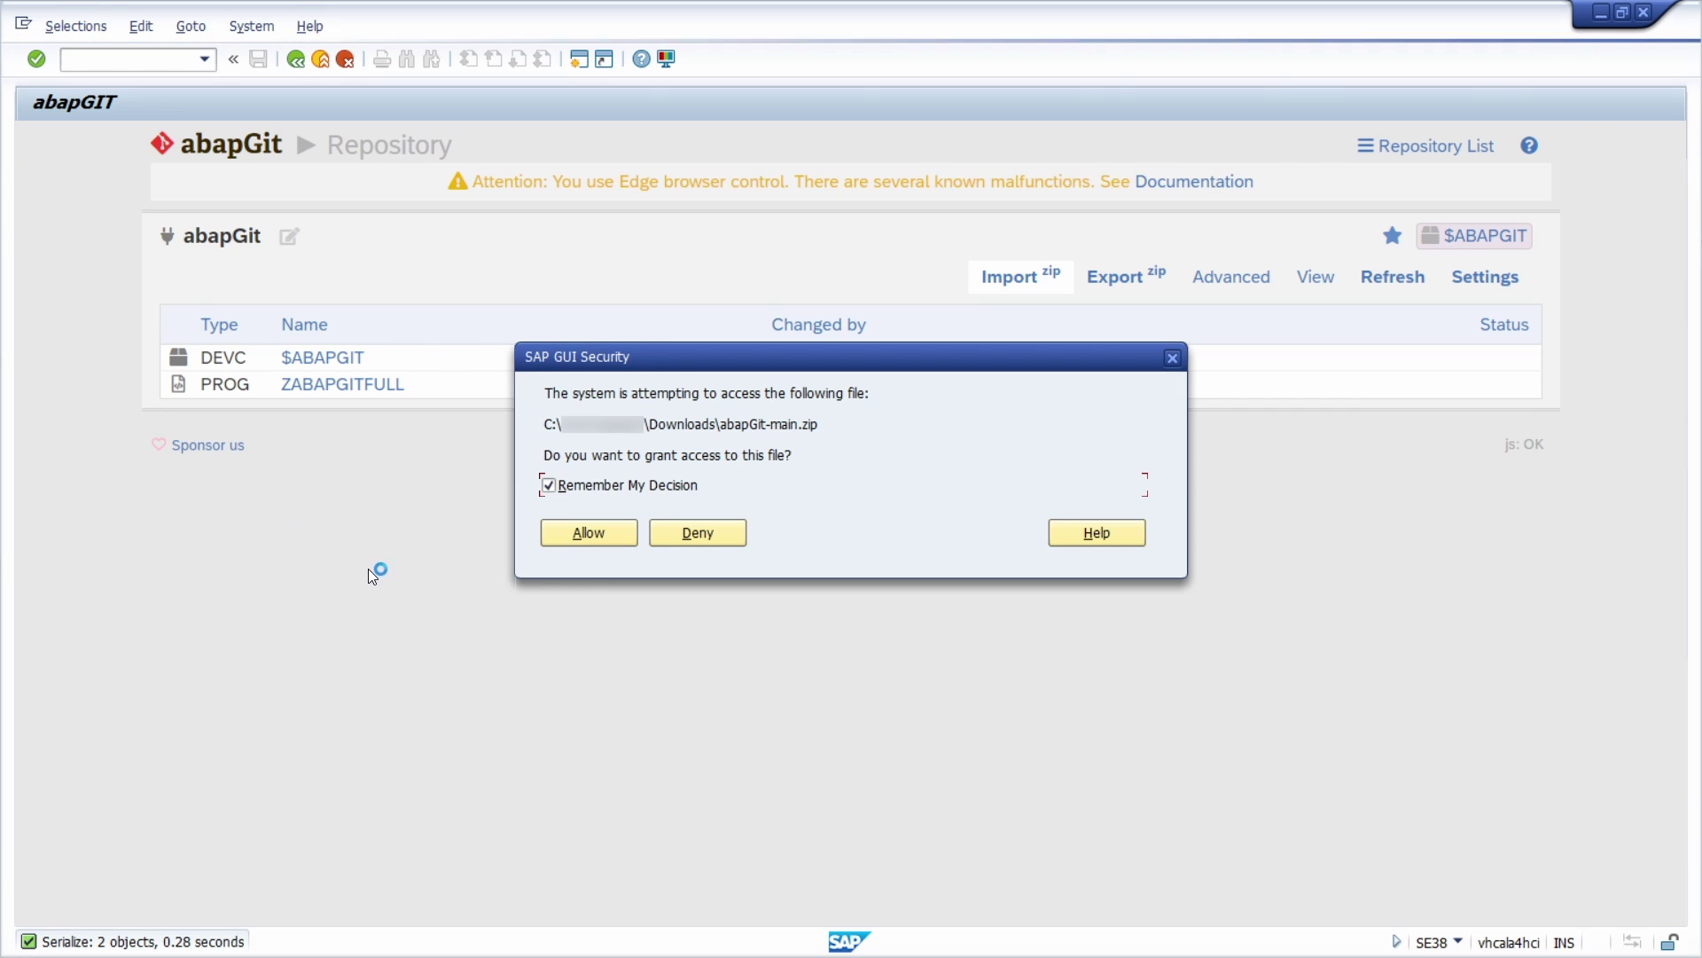
click(603, 538)
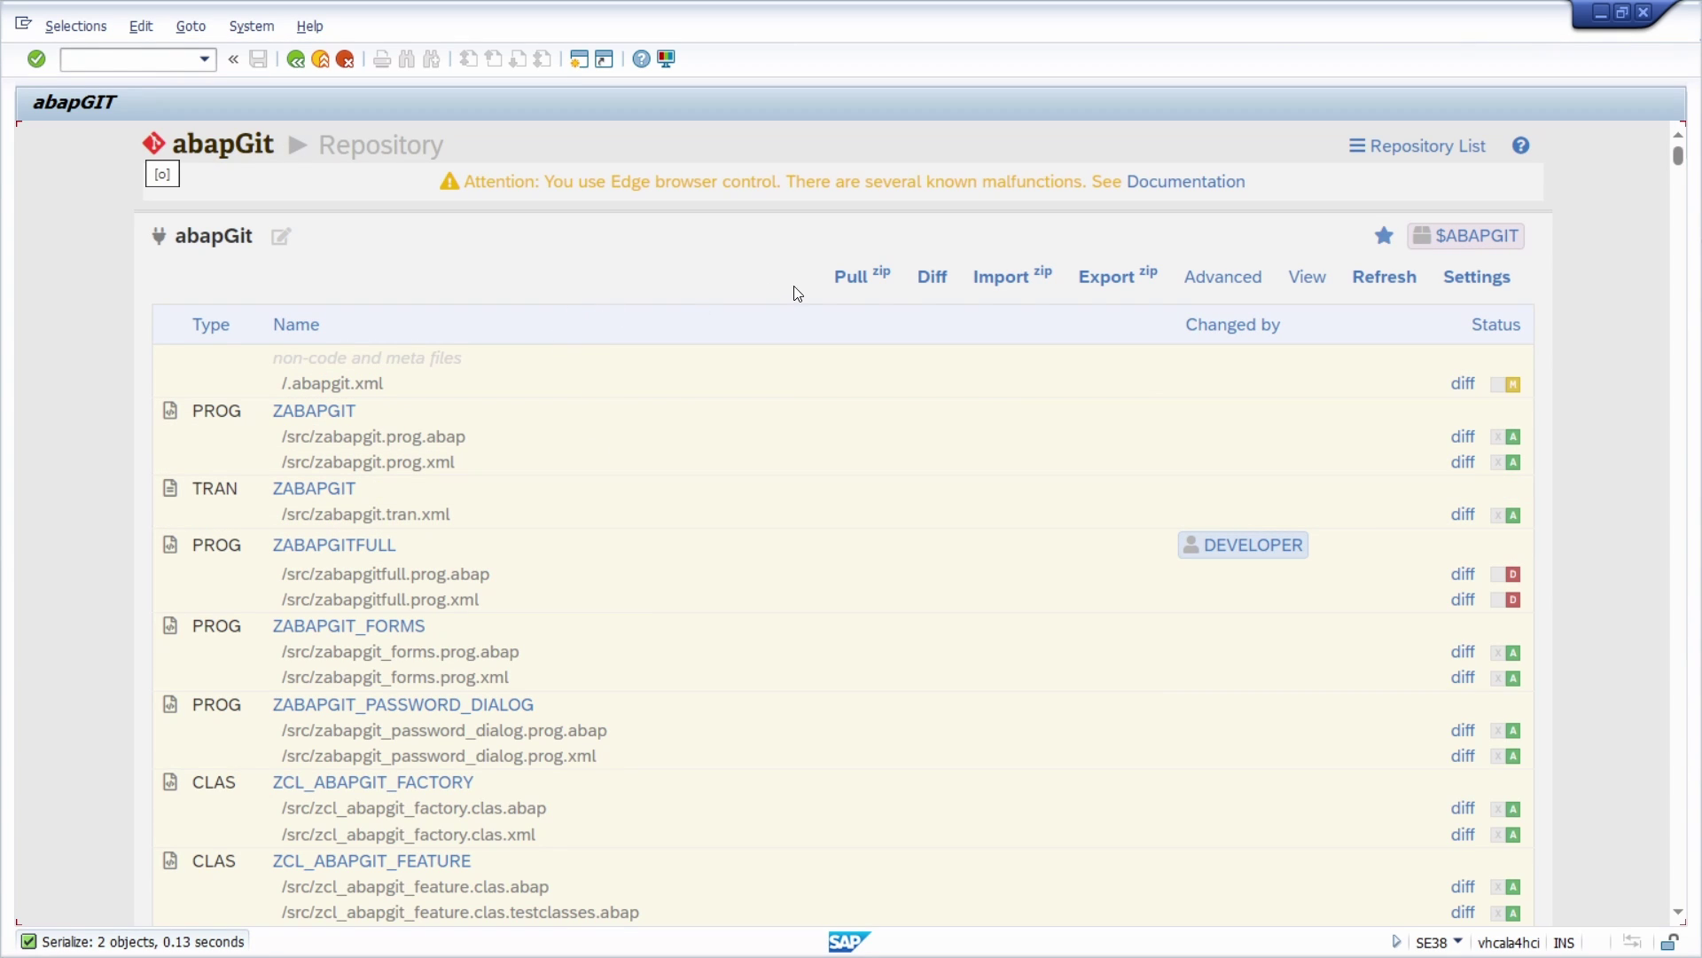
Step: Pull the ZIP contents into $ABAPGIT, reviewing the object list and accepting all listed changes
click(871, 290)
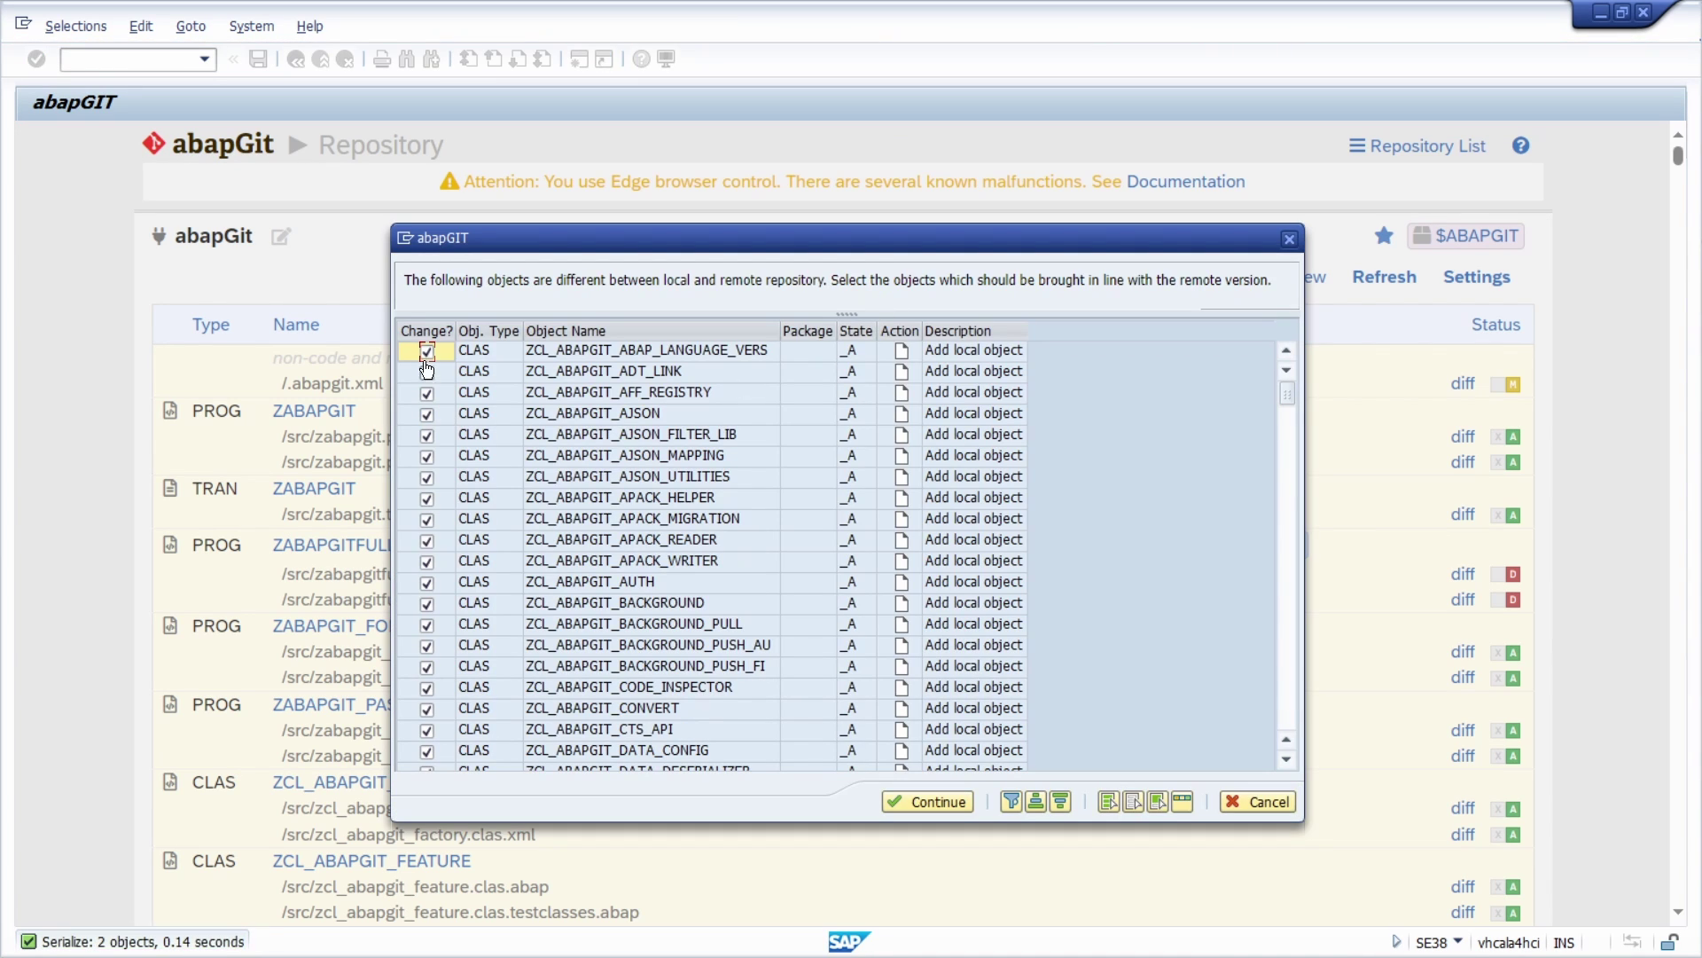
scroll(1096, 465, down, 20)
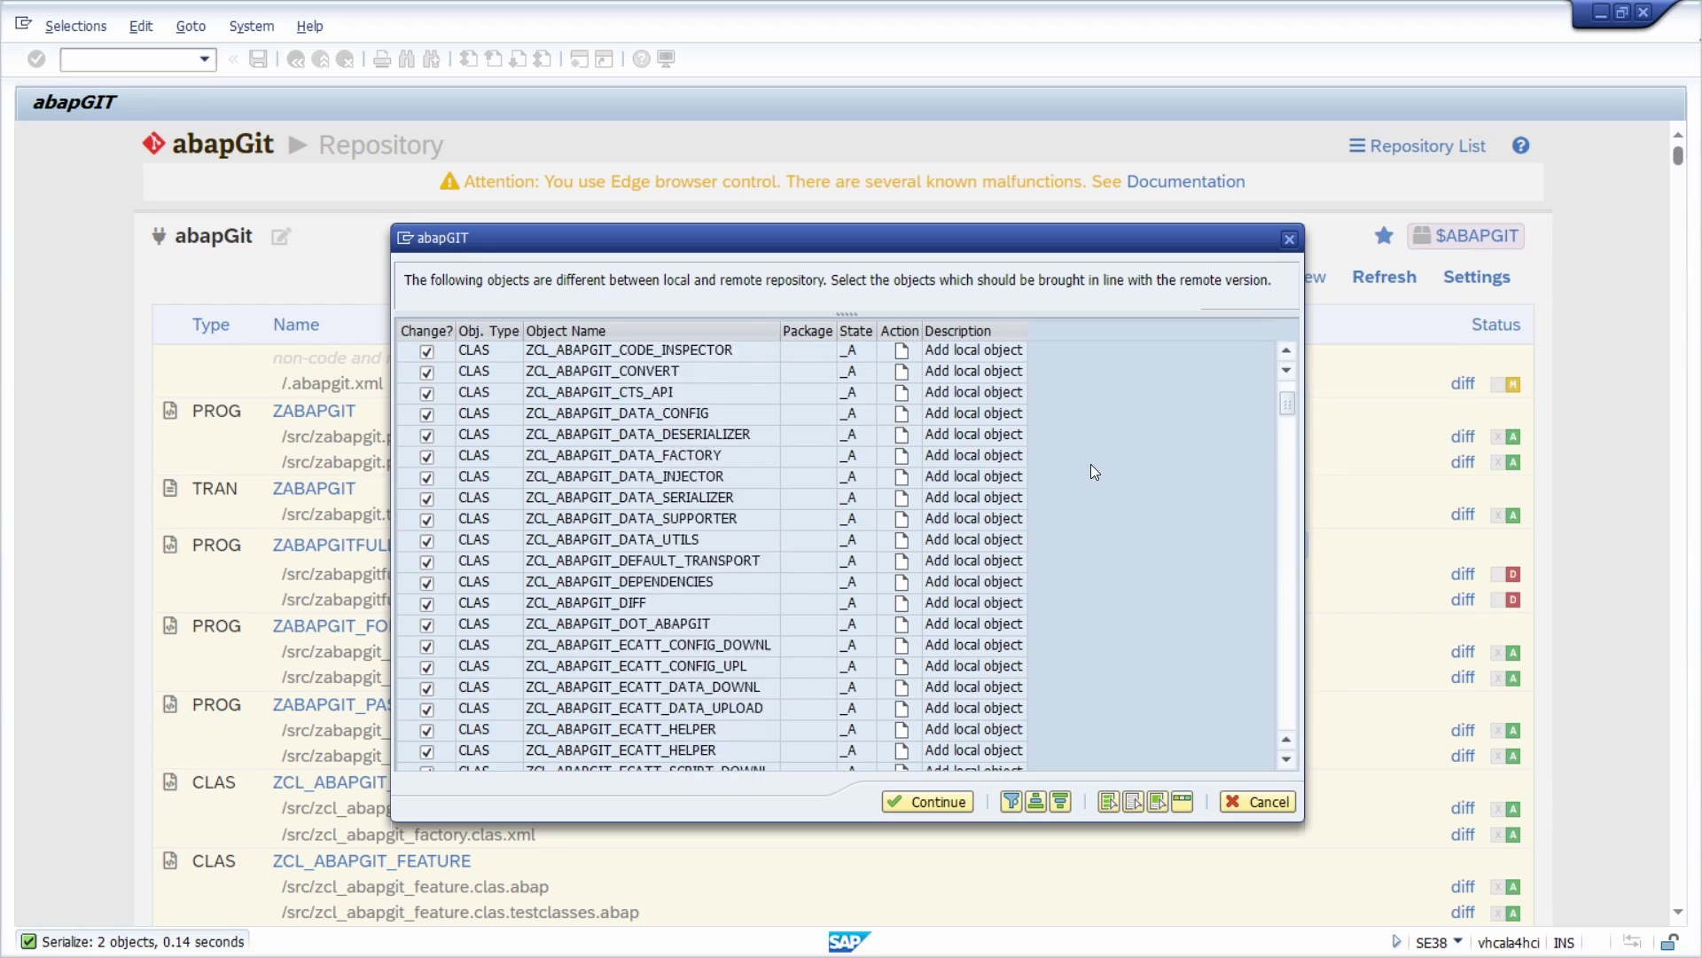
click(1292, 452)
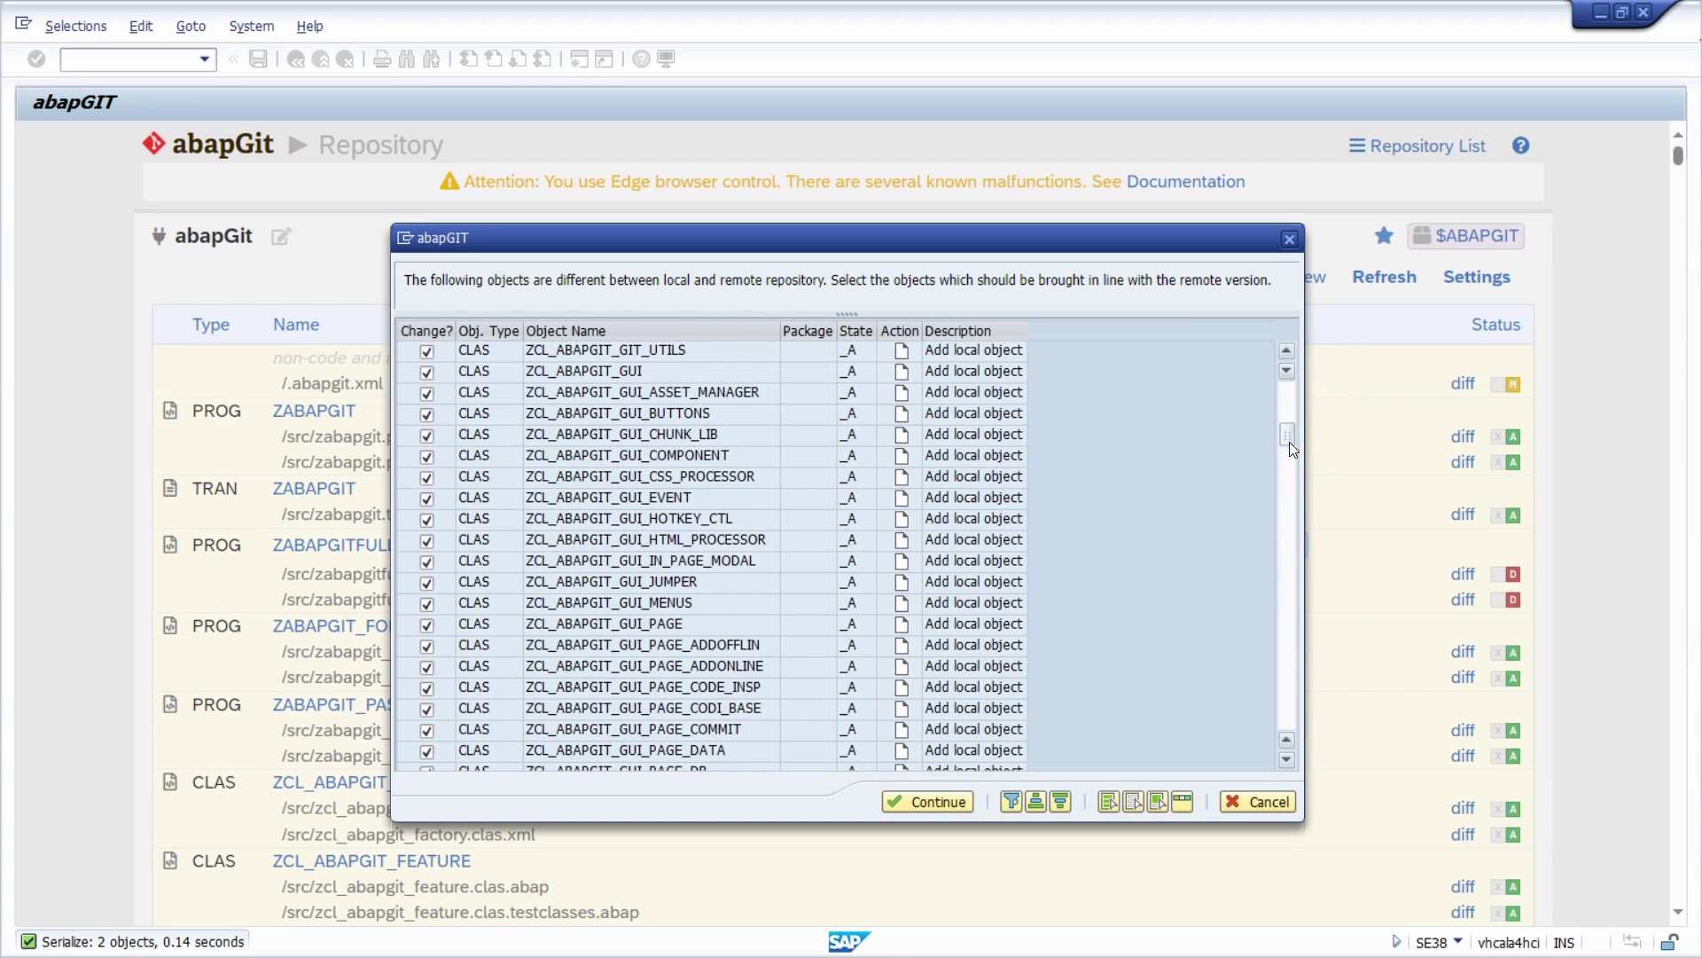
click(1292, 454)
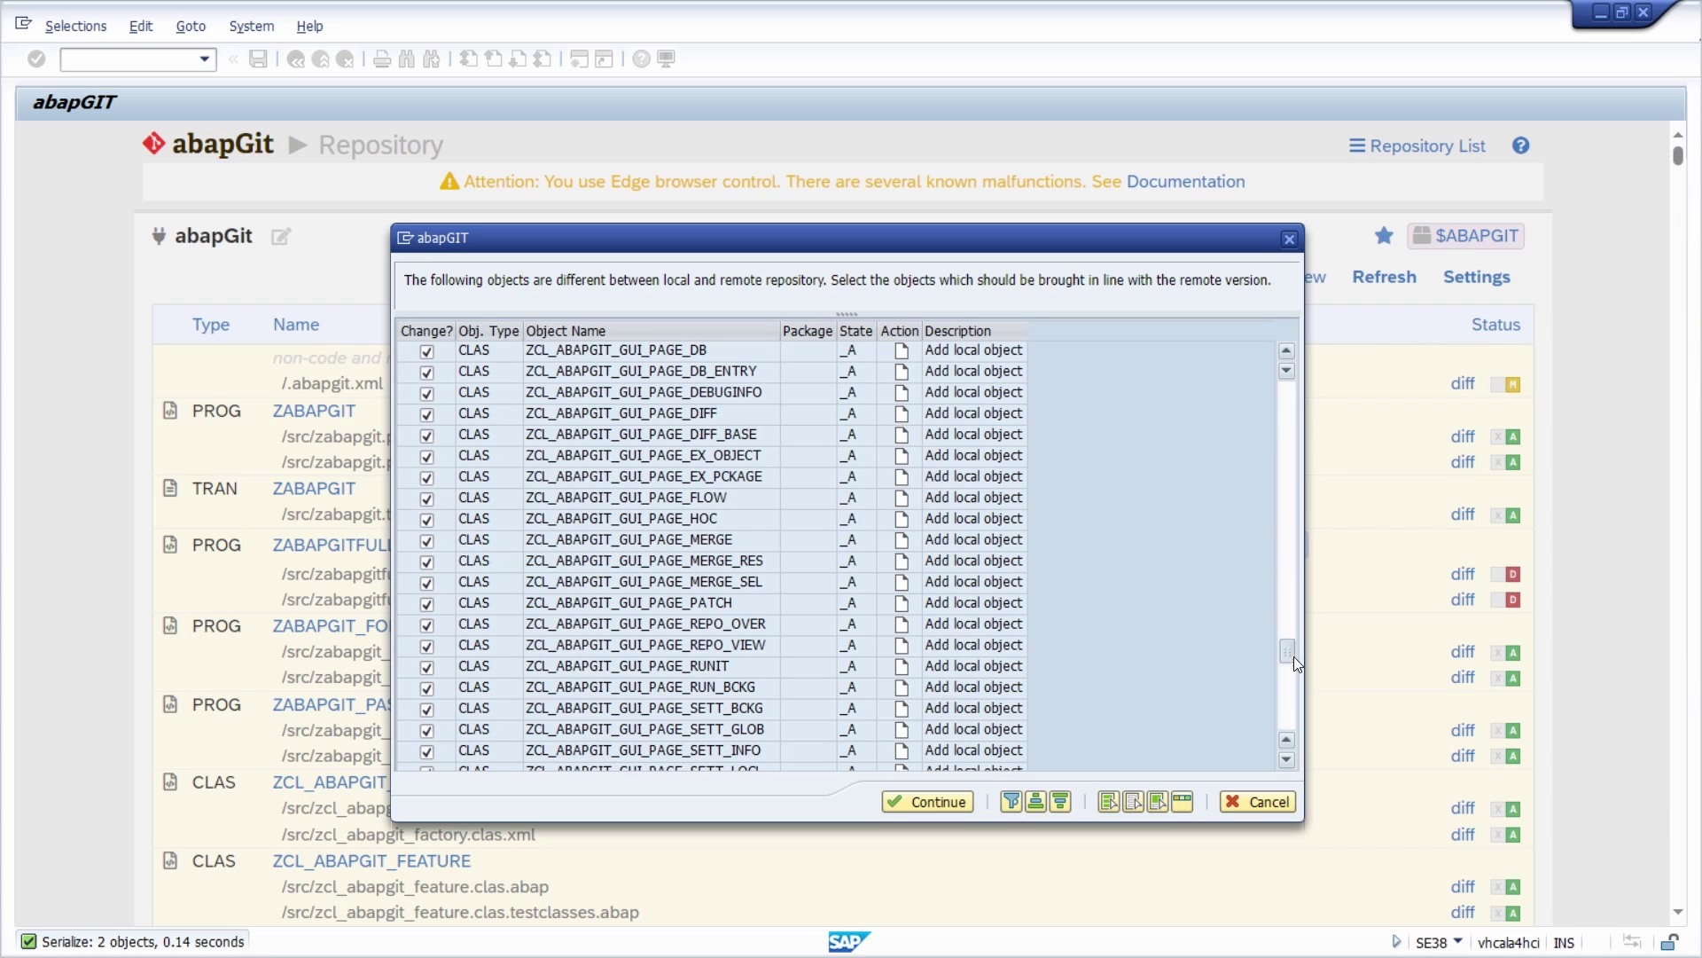
drag(1291, 656, 1291, 719)
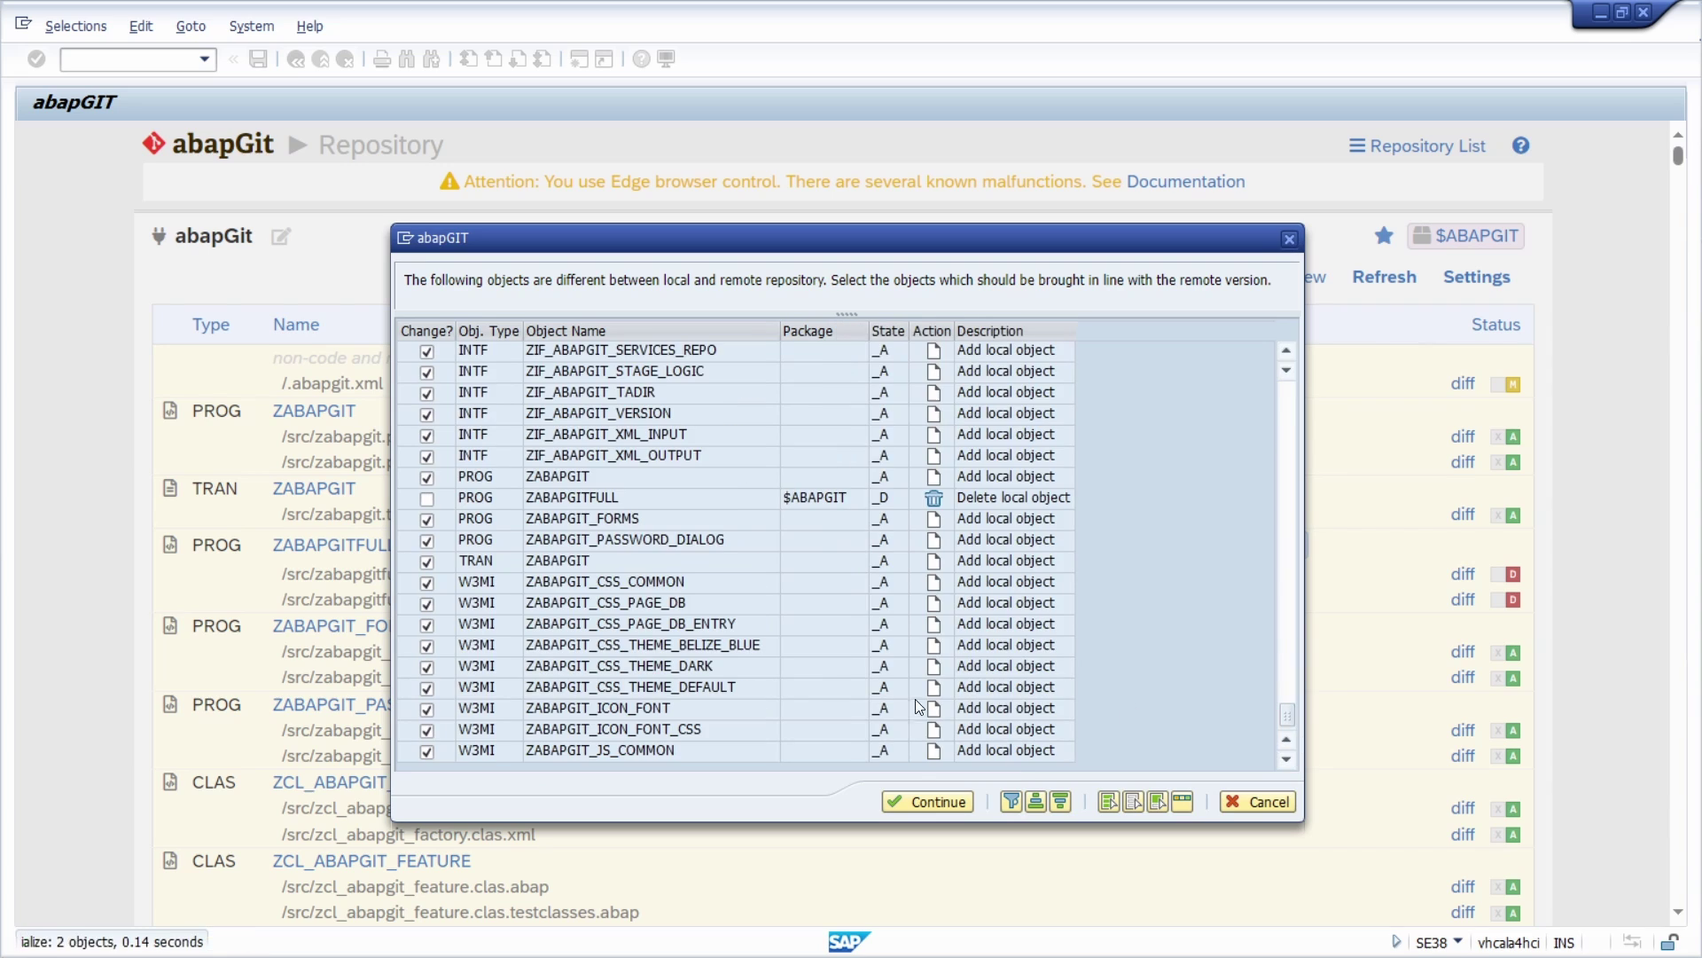
click(931, 801)
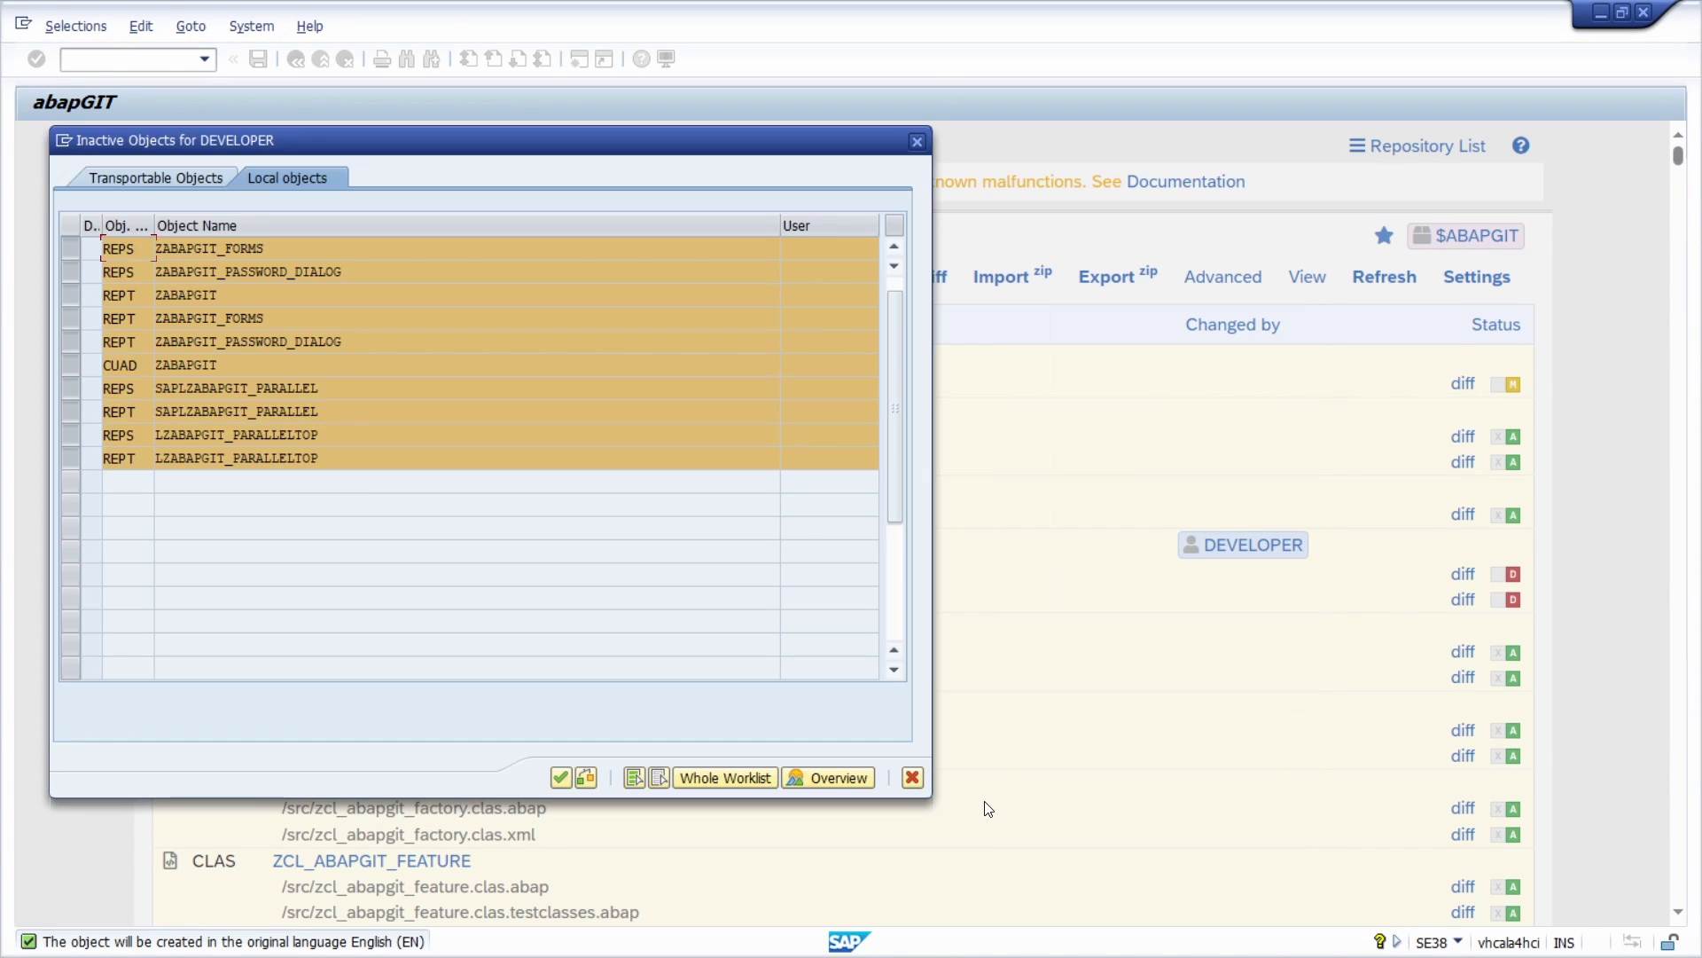
Step: Activate the pulled inactive objects, then launch the ZABAPGIT transaction via /nzabapgit
click(561, 775)
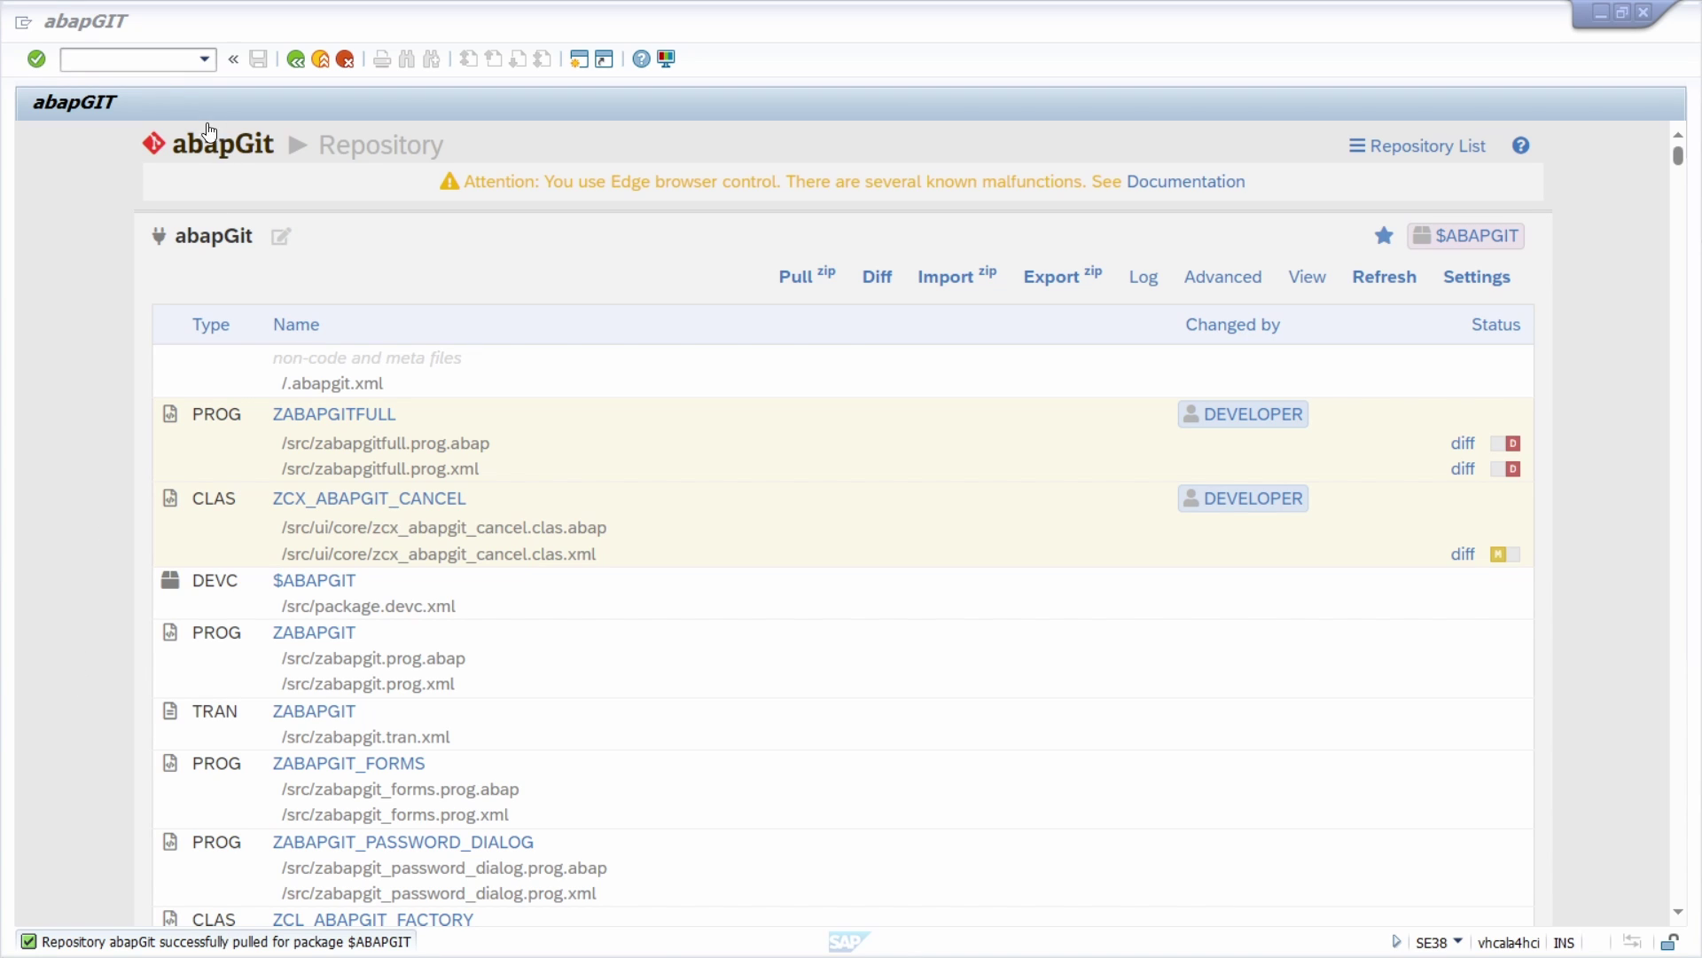
click(156, 60)
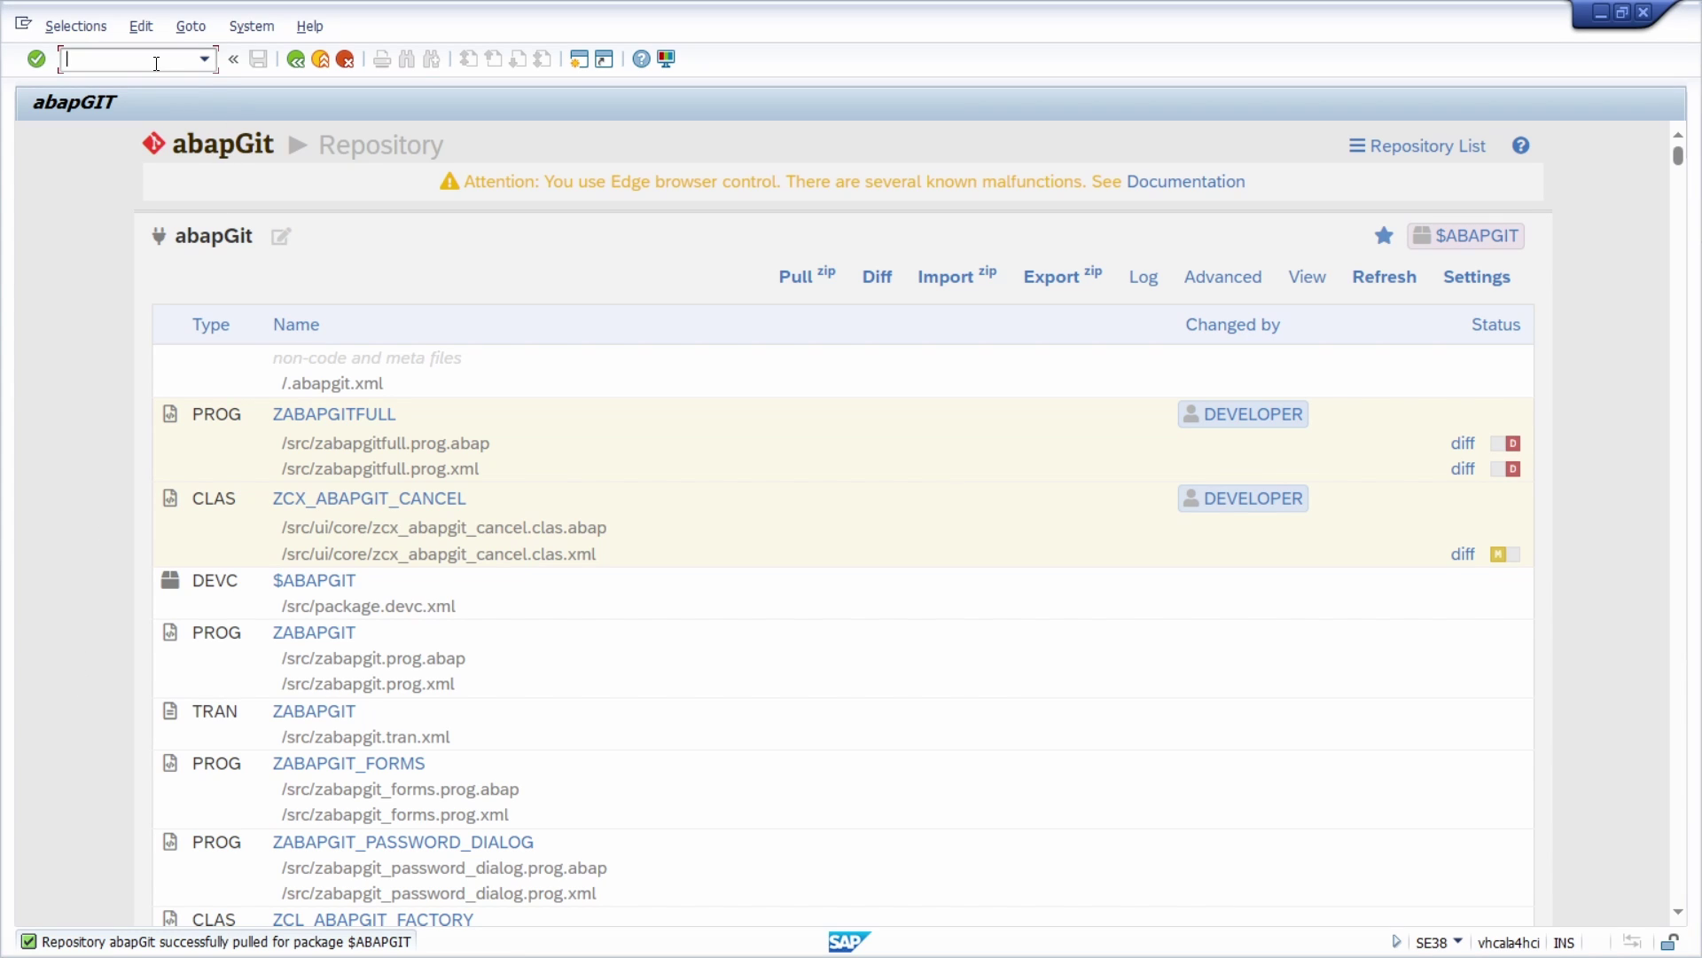
text(/nzabapgit)
key(Return)
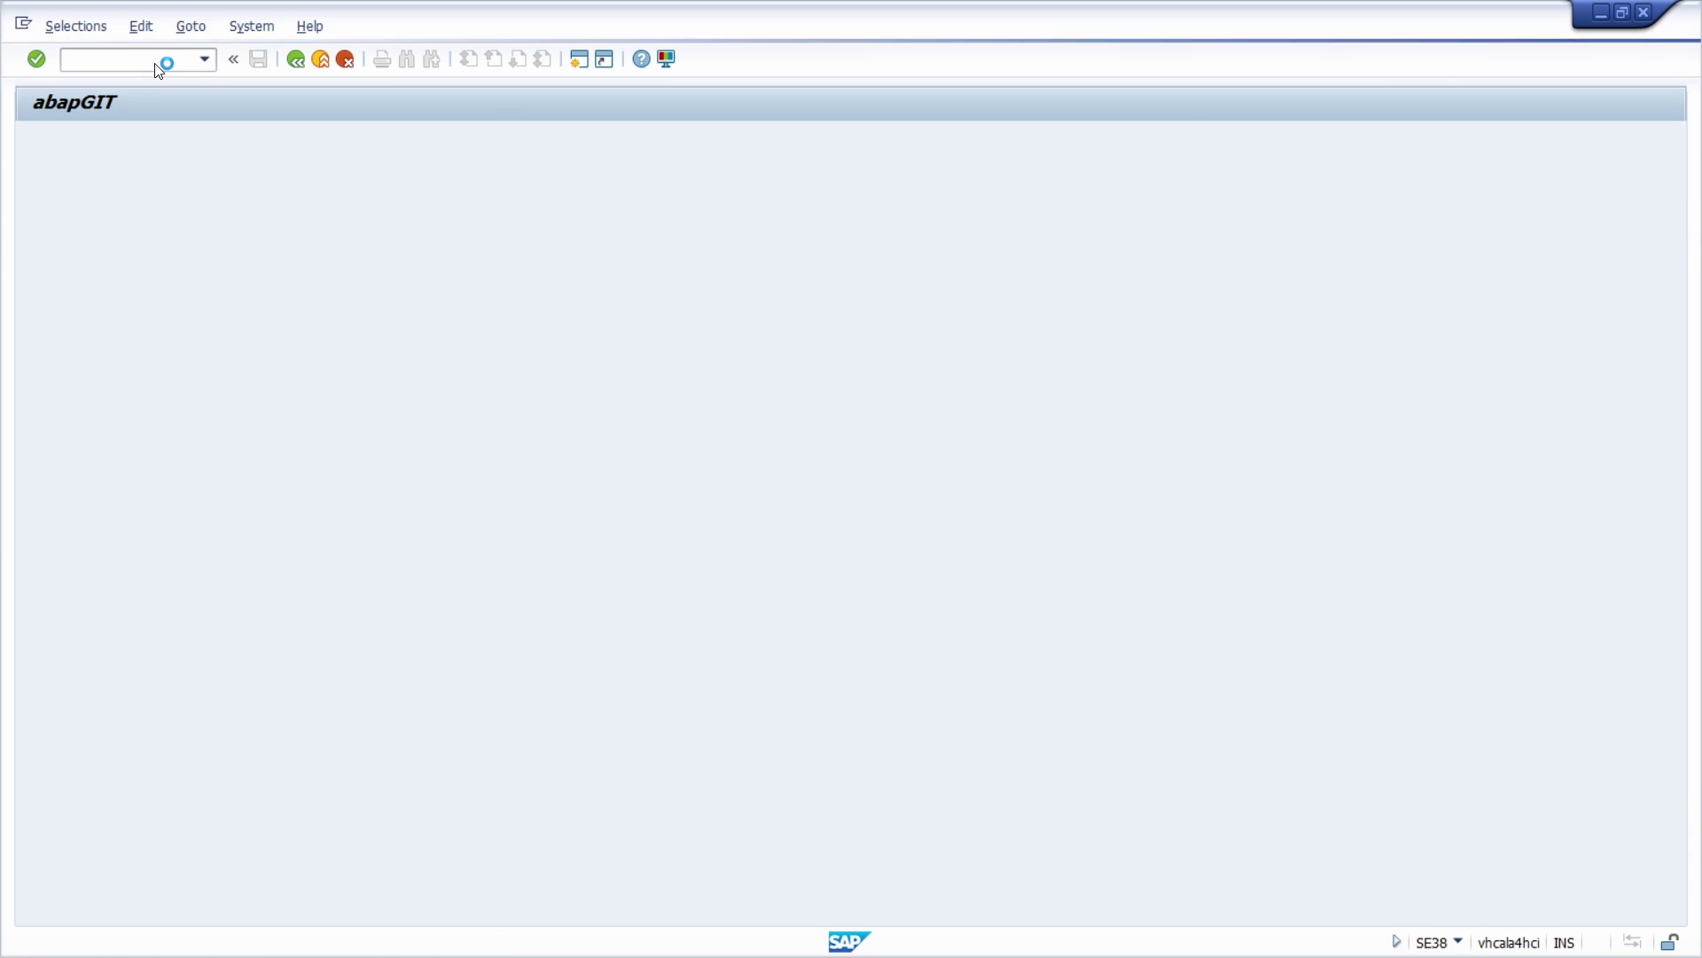